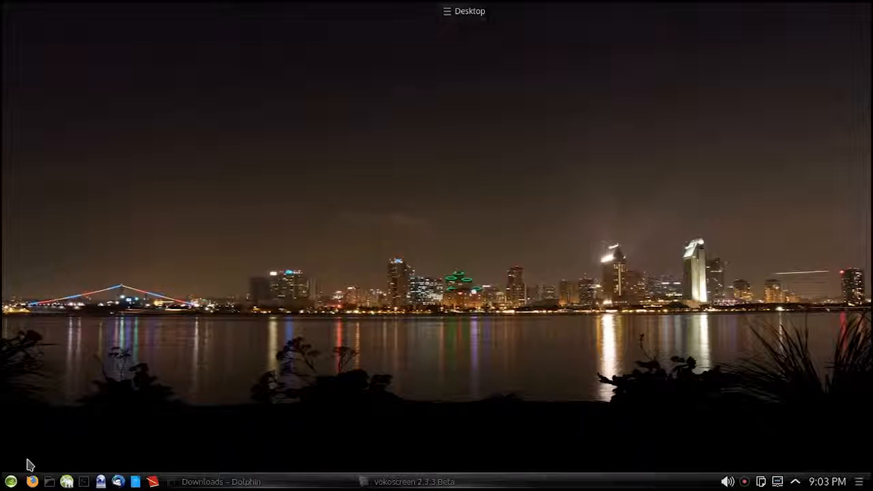
Launch the YaST Control Center as root, entering the root password.
click(66, 482)
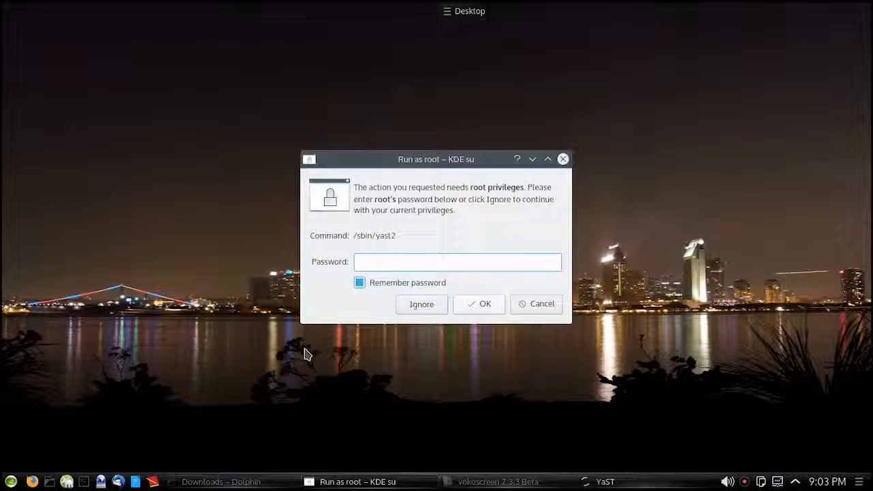
text(●●●●●●●●●●●●●)
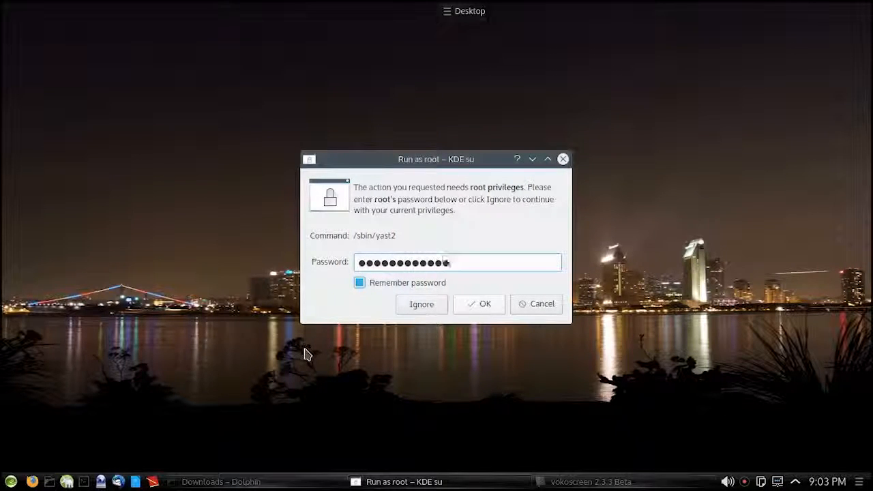
key(Return)
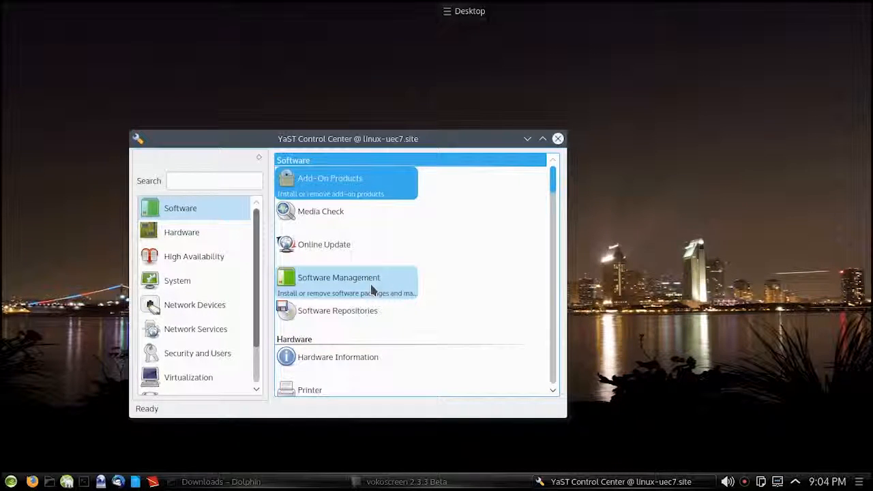
Open Software Management without refreshing the repositories and search the packages for "virtual".
click(372, 289)
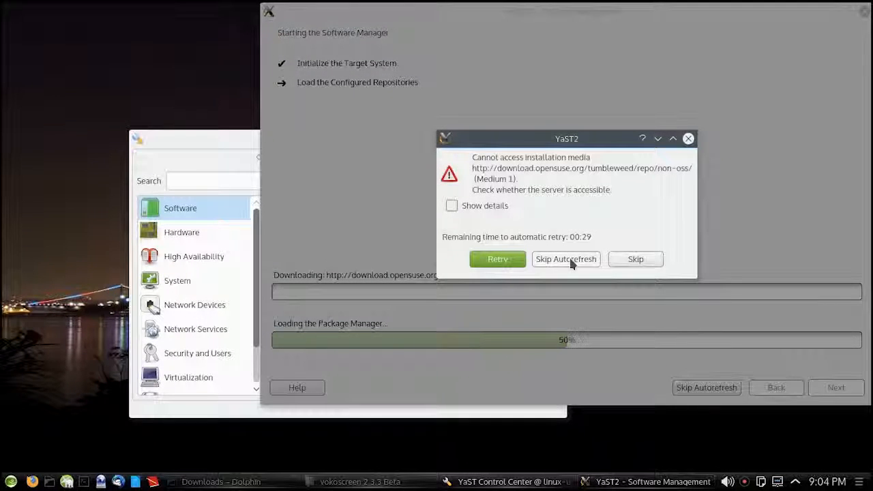
click(567, 259)
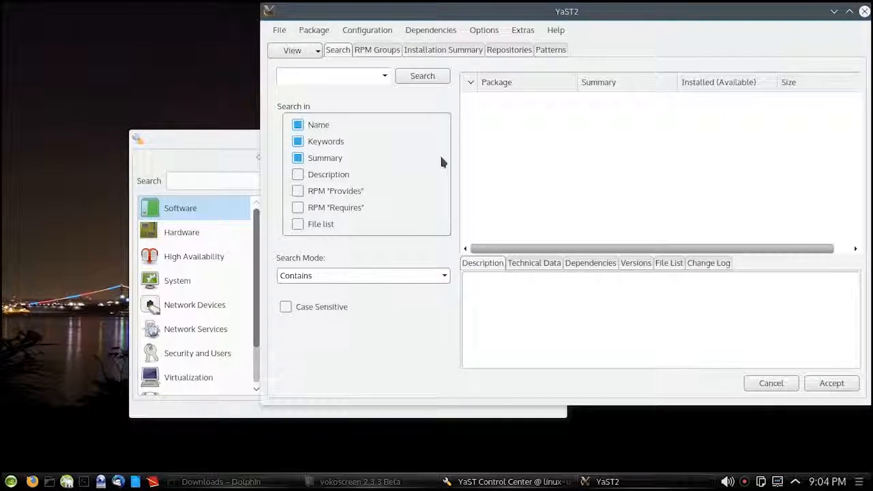
text(vir)
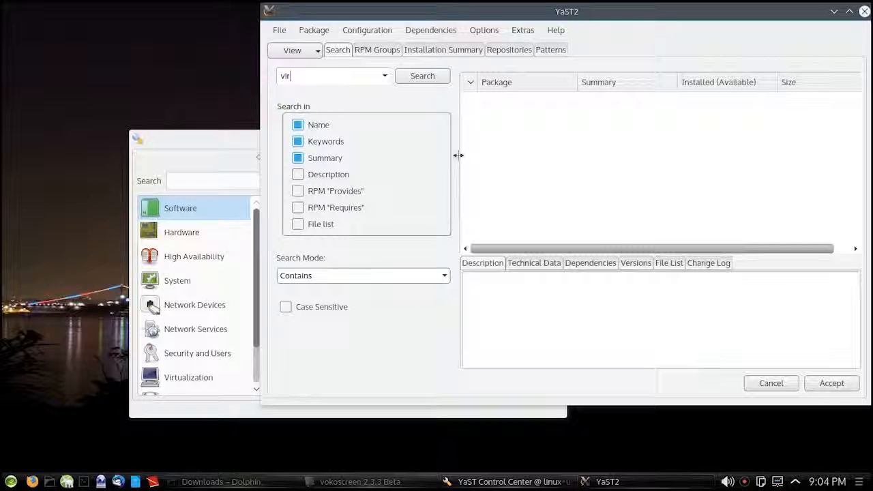
text(tual)
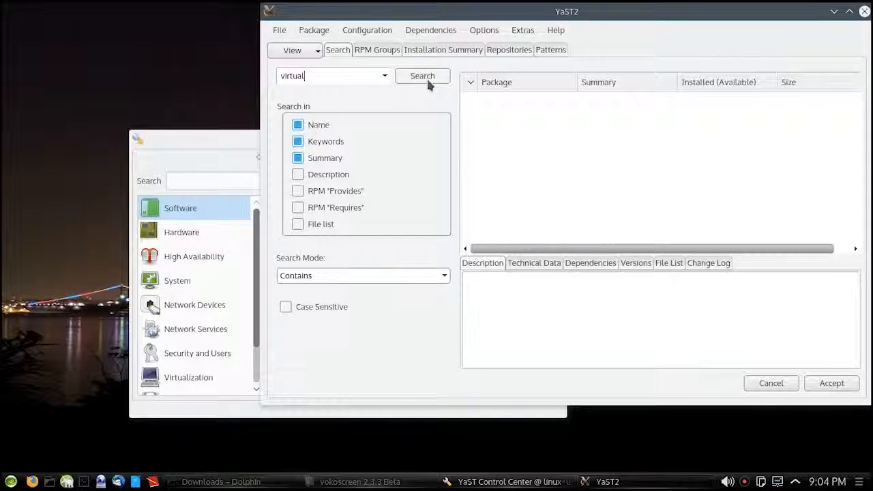
click(422, 75)
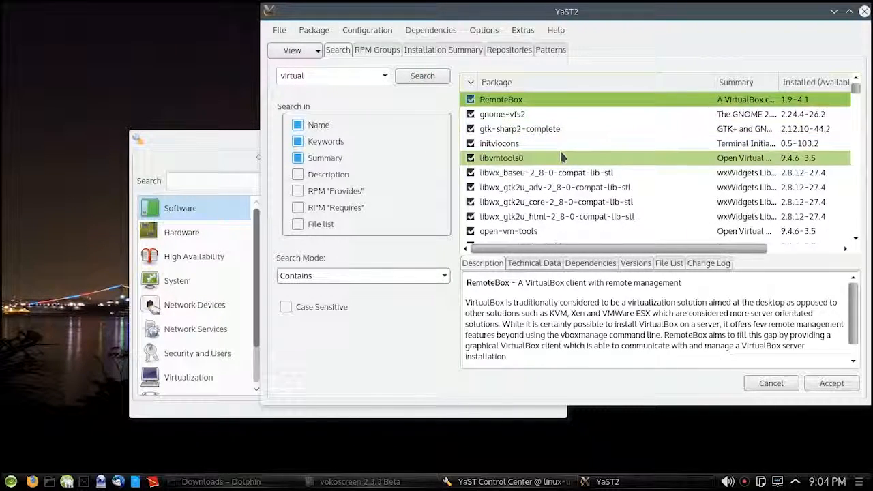
Check the listed packages for virtualbox and its companion packages, and accept the current package selection.
scroll(549, 170, down, 3)
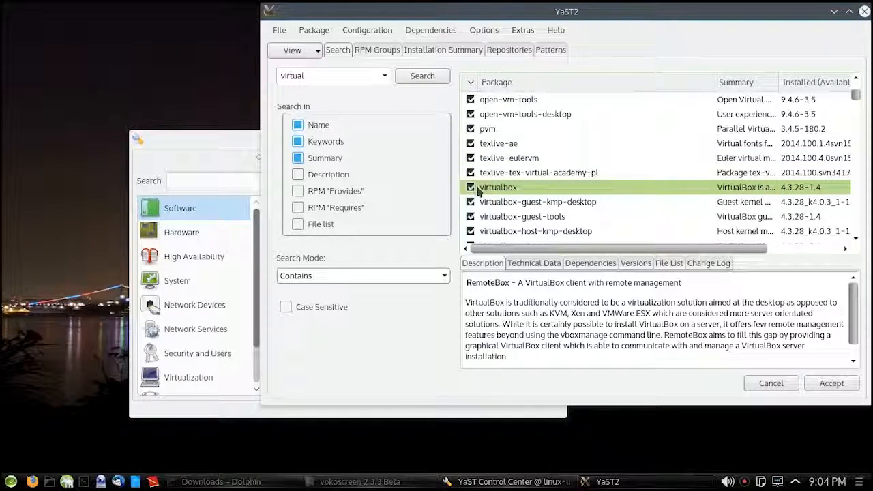
scroll(533, 221, down, 2)
scroll(532, 222, up, 4)
scroll(527, 214, up, 1)
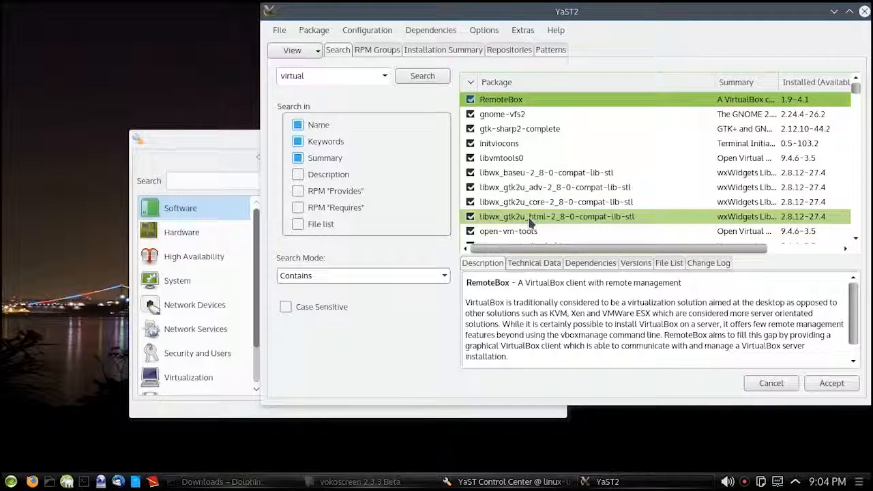
click(831, 384)
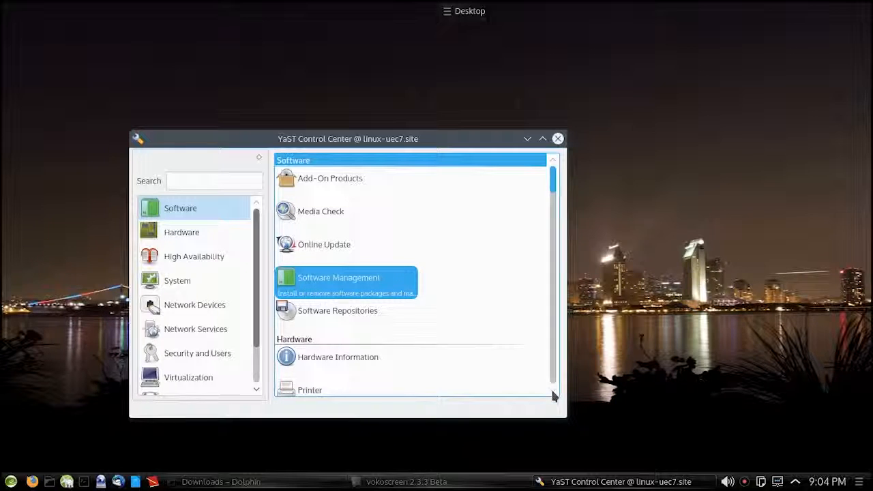
Open User and Group Management and bring up the existing local user's account details for editing.
scroll(553, 393, down, 2)
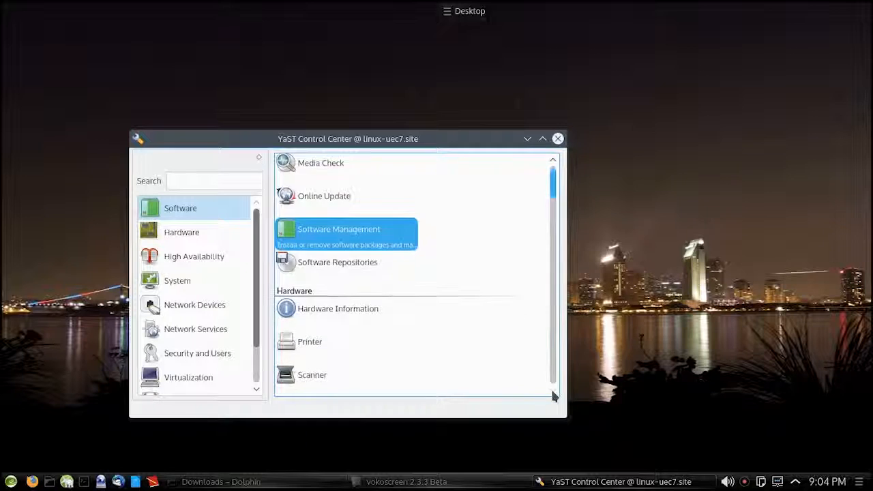
scroll(554, 393, down, 1)
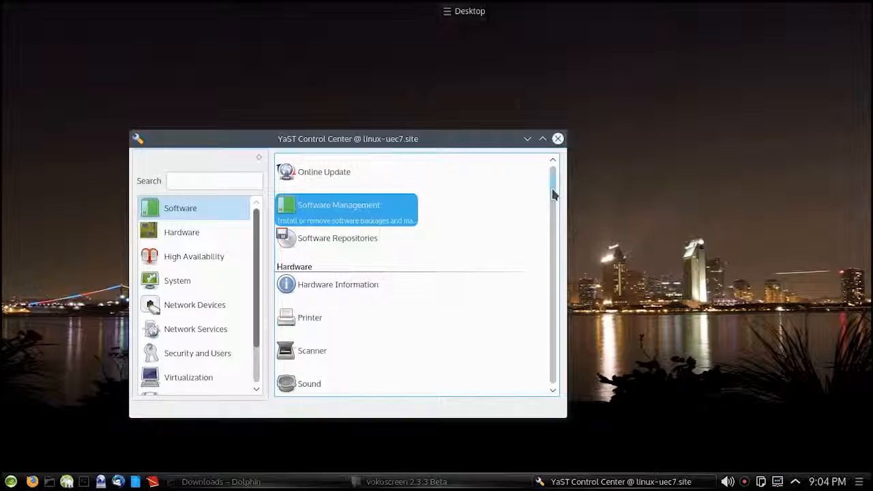
drag(554, 194, 429, 316)
click(382, 286)
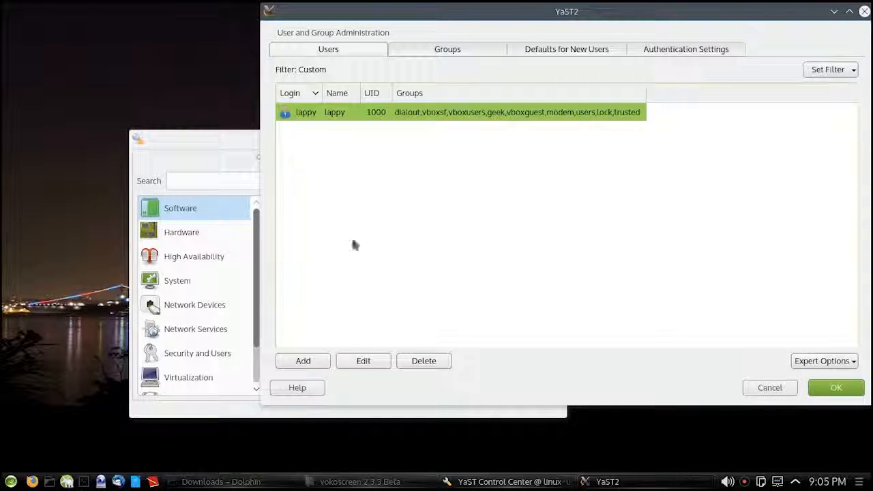
click(365, 362)
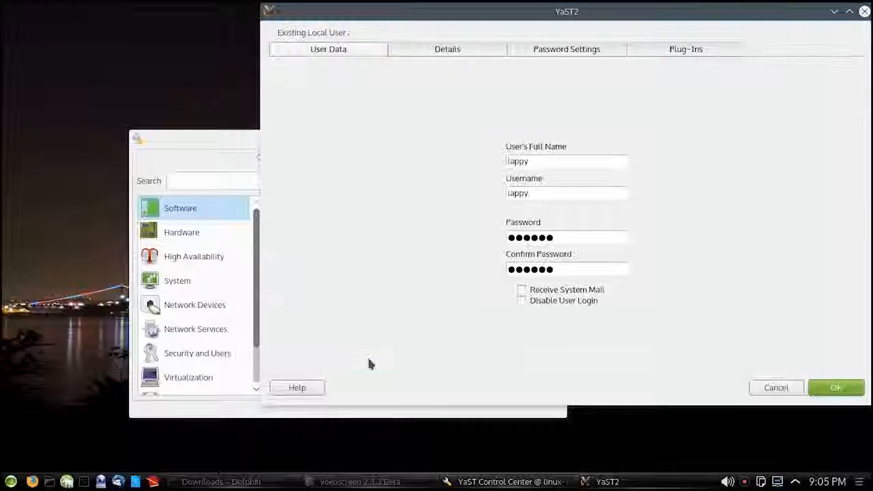
click(445, 50)
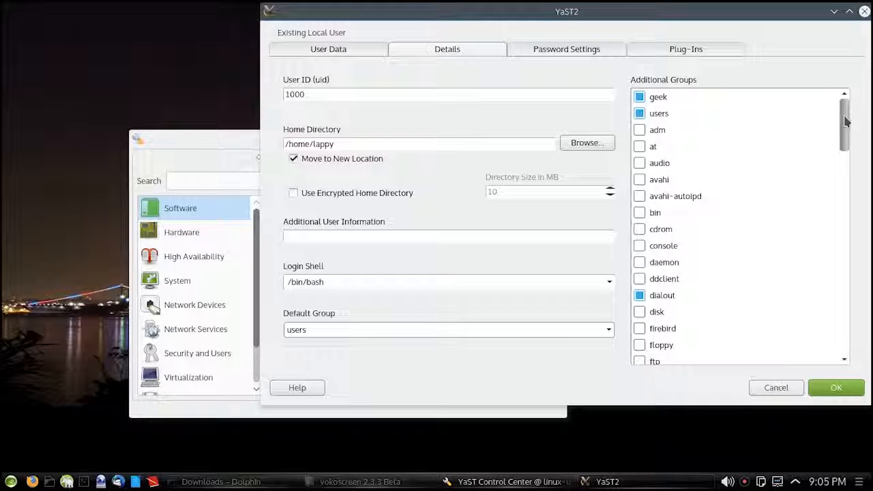
Make sure the user's additional groups include vboxguest, vboxsf and vboxusers, save the account and close the control center.
drag(843, 122, 848, 311)
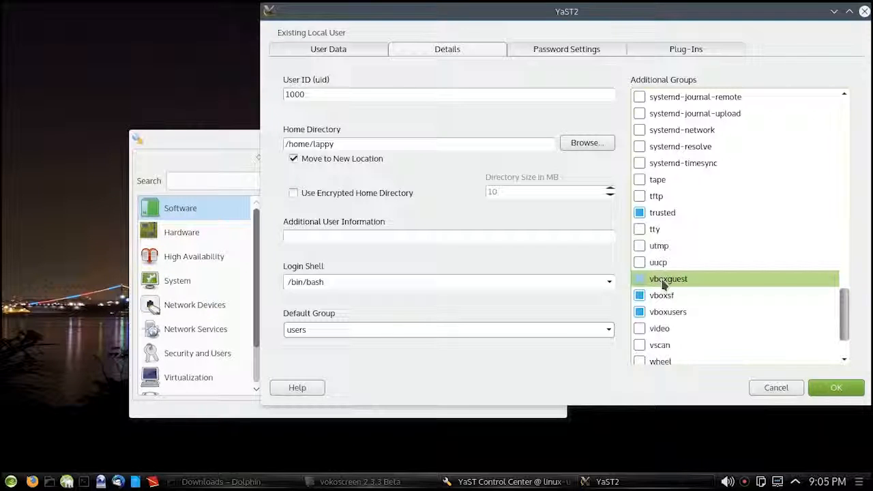
click(641, 281)
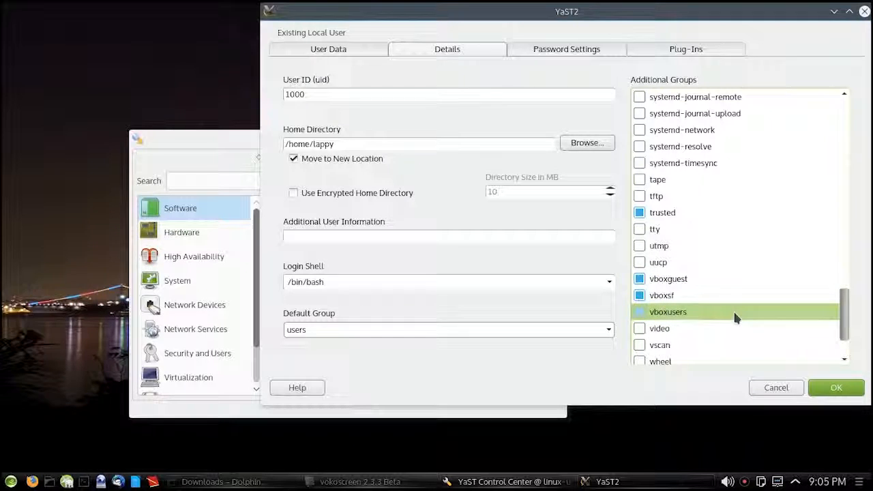
click(848, 393)
click(849, 393)
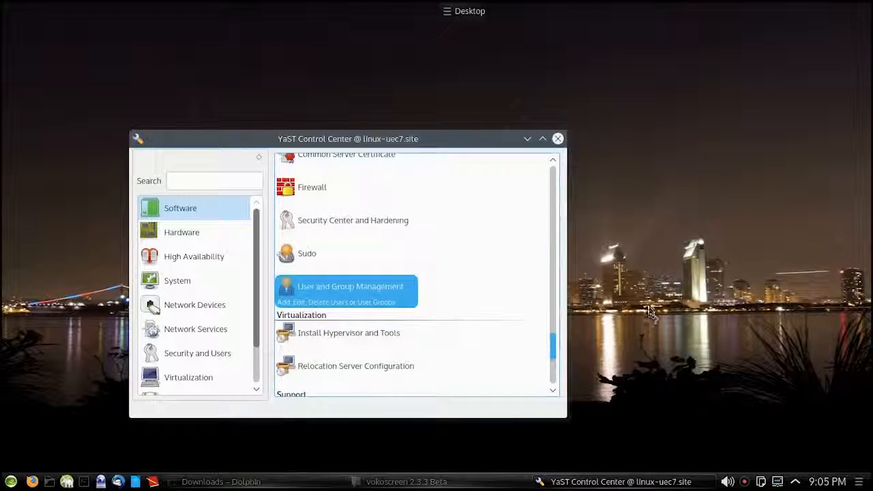
click(558, 138)
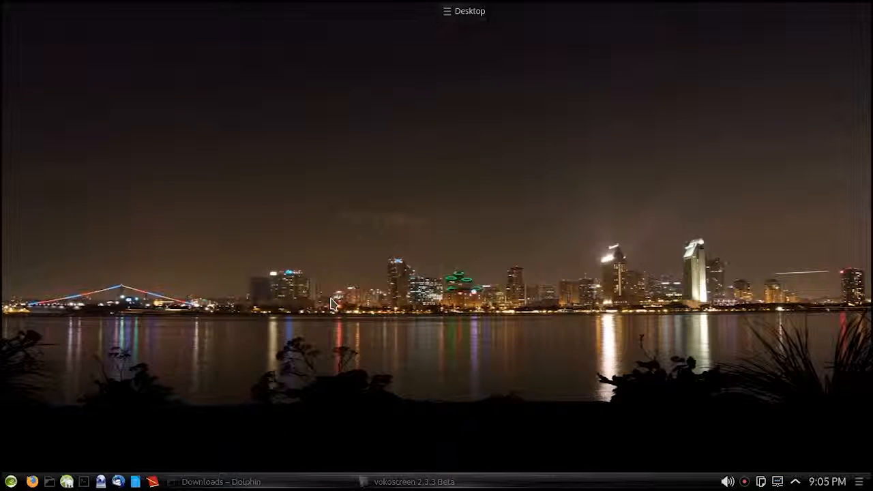
Search the installed applications for "virtu" and launch Oracle VM VirtualBox.
click(11, 482)
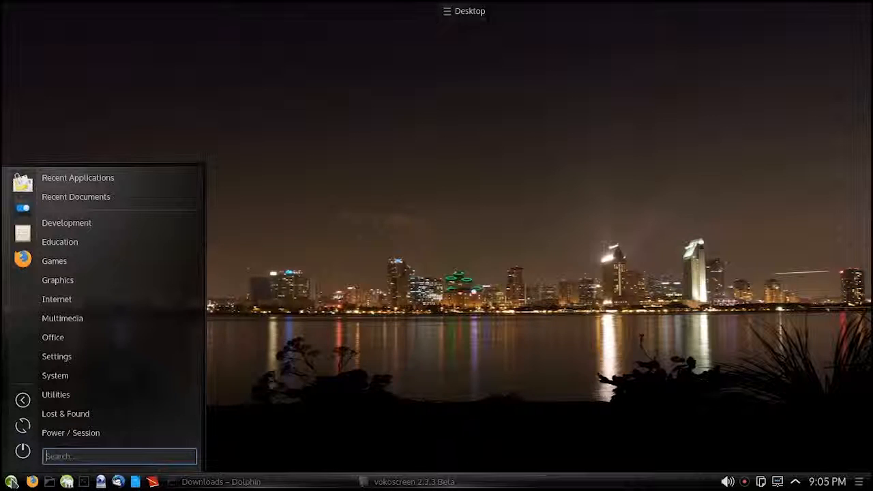
text(vir)
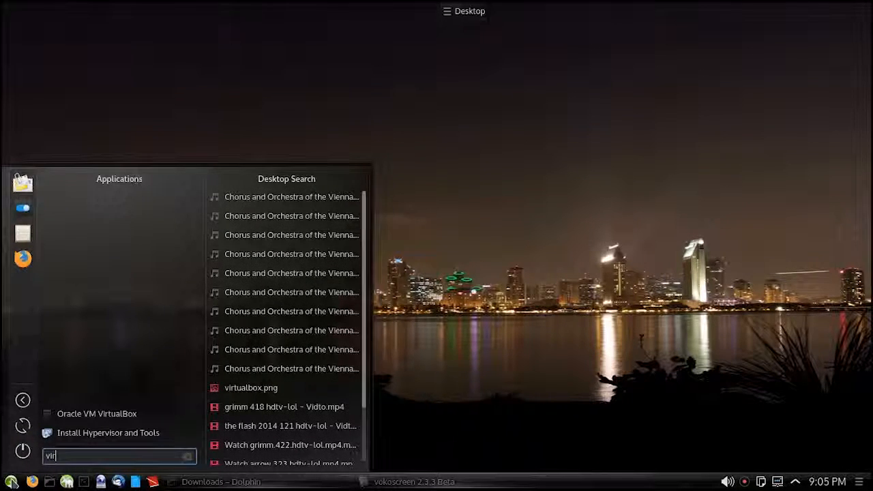
text(tu)
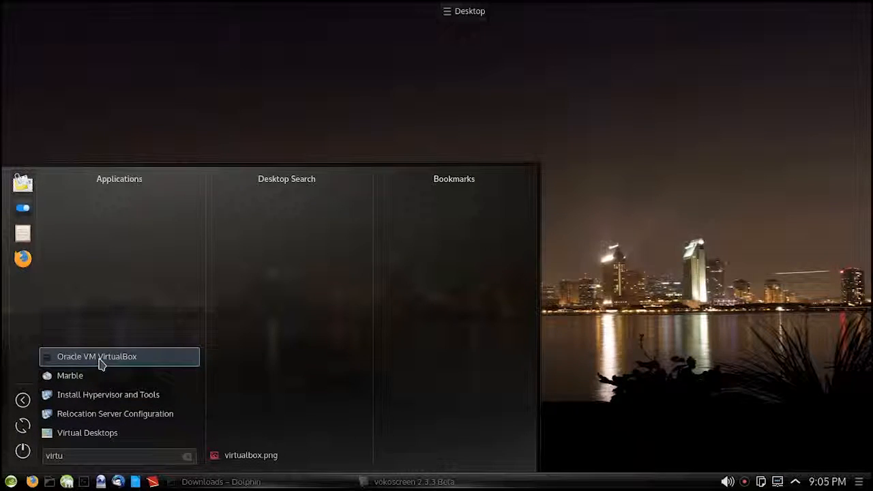
click(99, 357)
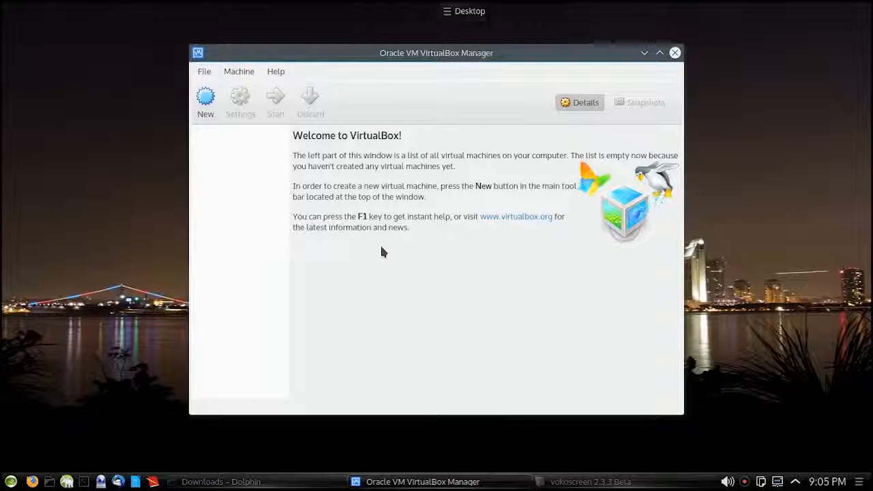
Add the extension package Oracle_VM_VirtualBox_Extension_Pack-4.3.28-100309.vbox-extpack from the Downloads folder in the VirtualBox extension preferences.
click(204, 71)
click(221, 143)
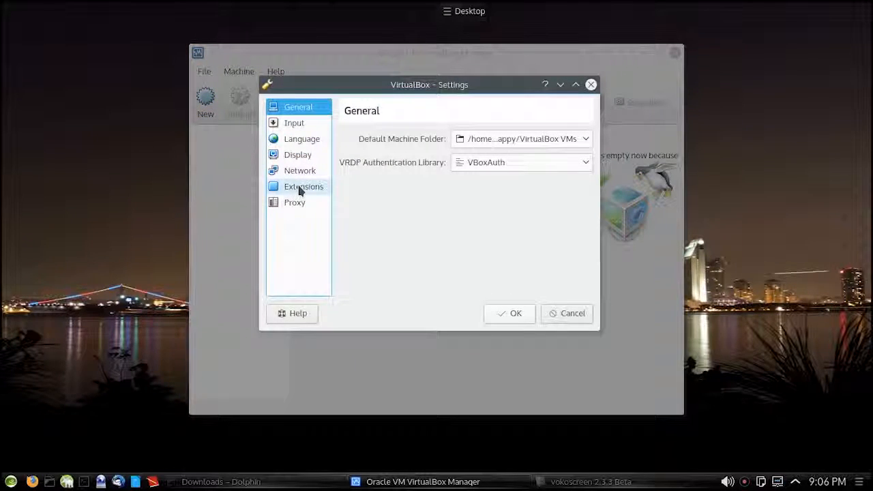
click(301, 190)
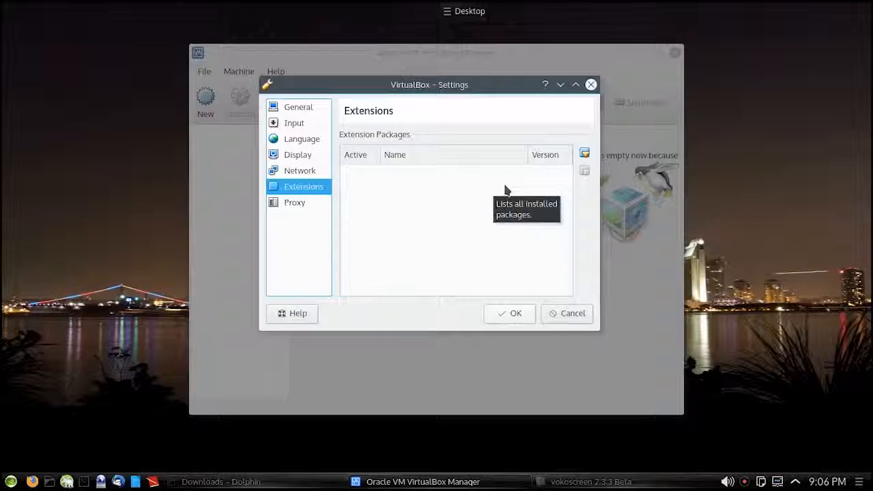
click(585, 154)
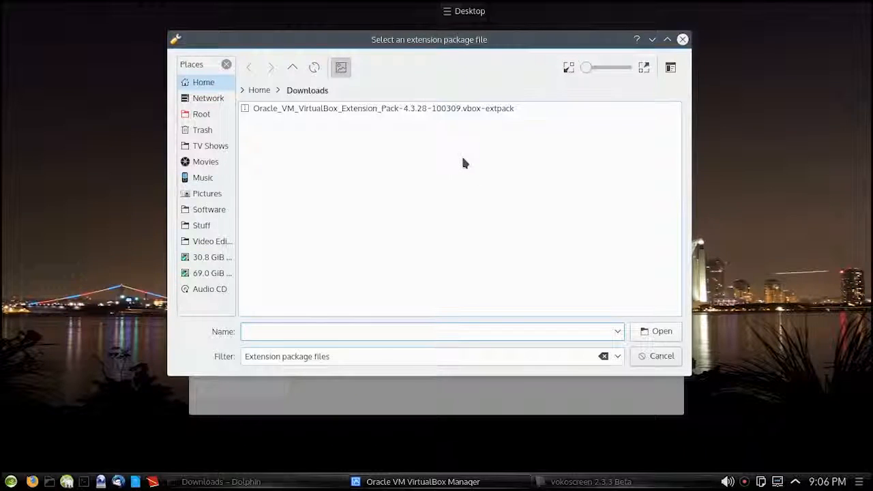
click(308, 113)
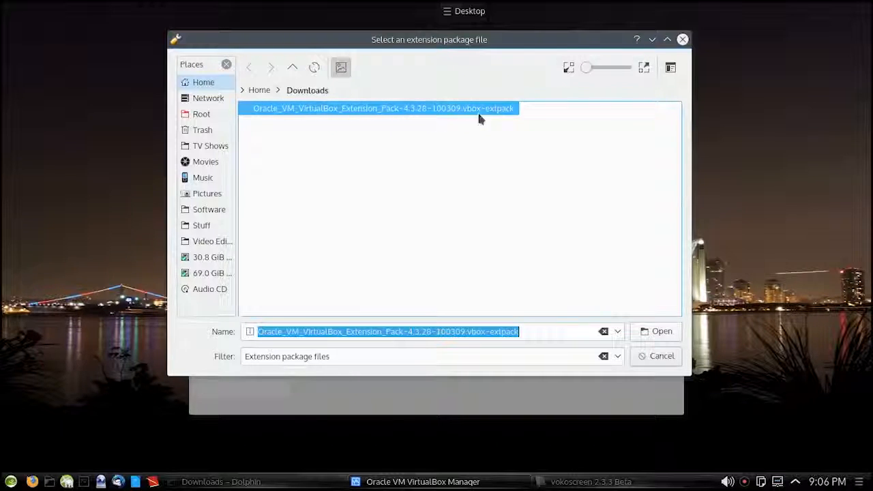
click(659, 331)
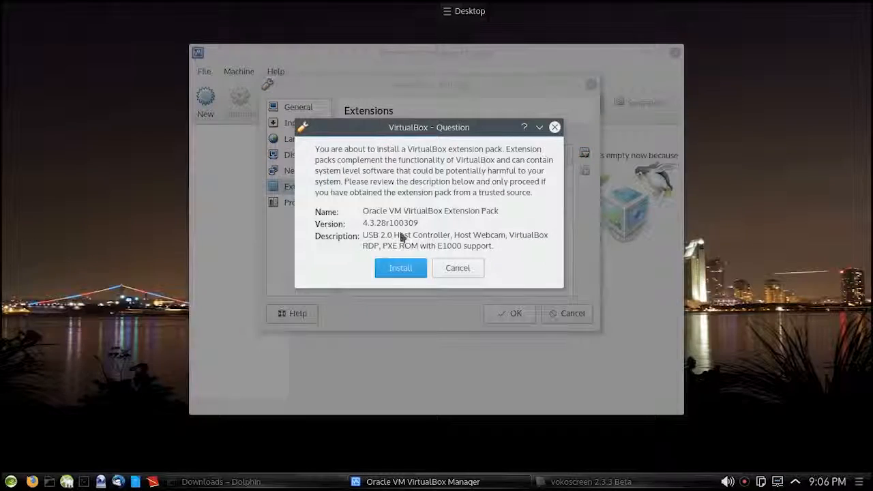
Install the extension pack by agreeing to its license and entering the root password, and confirm the settings.
click(398, 268)
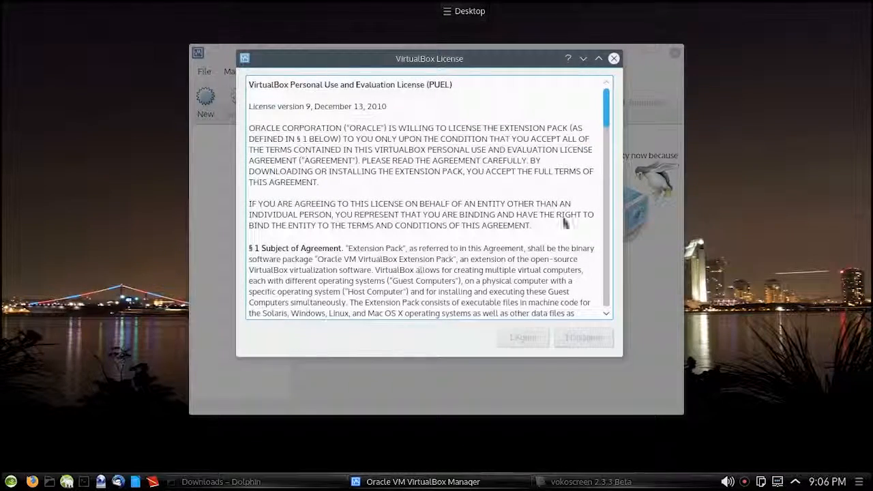
drag(608, 116, 599, 300)
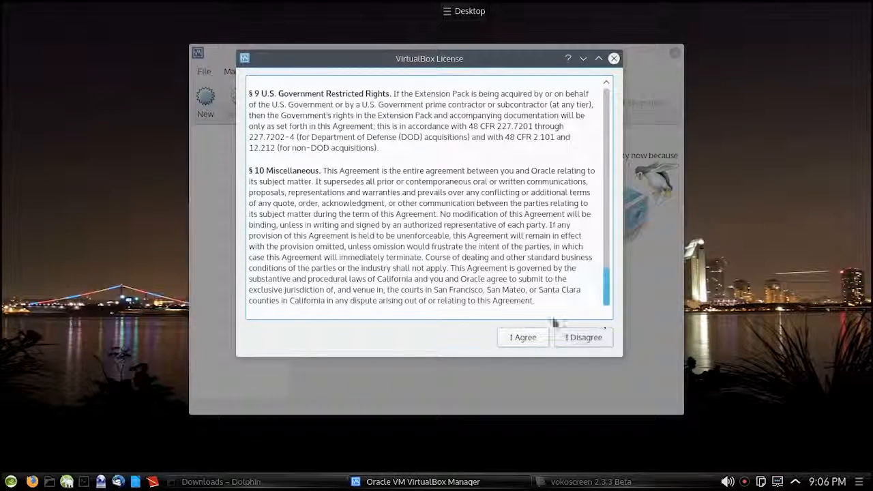
click(510, 339)
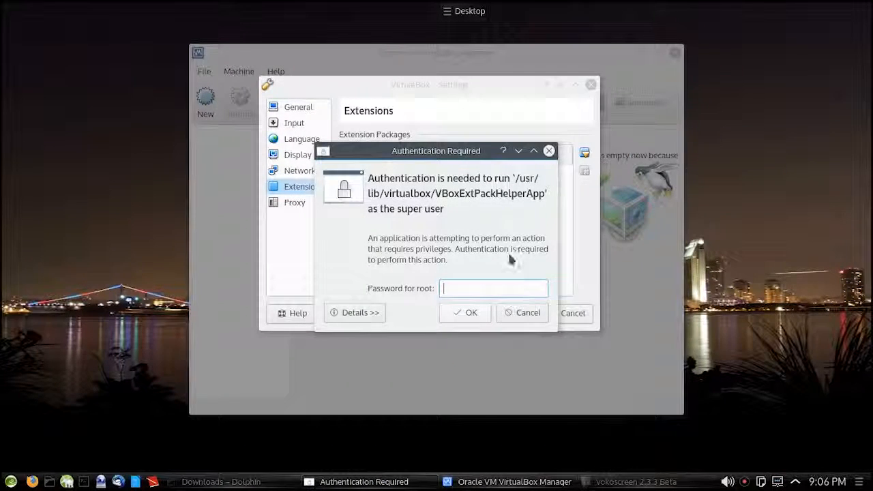
text(•••••••••••••)
key(Return)
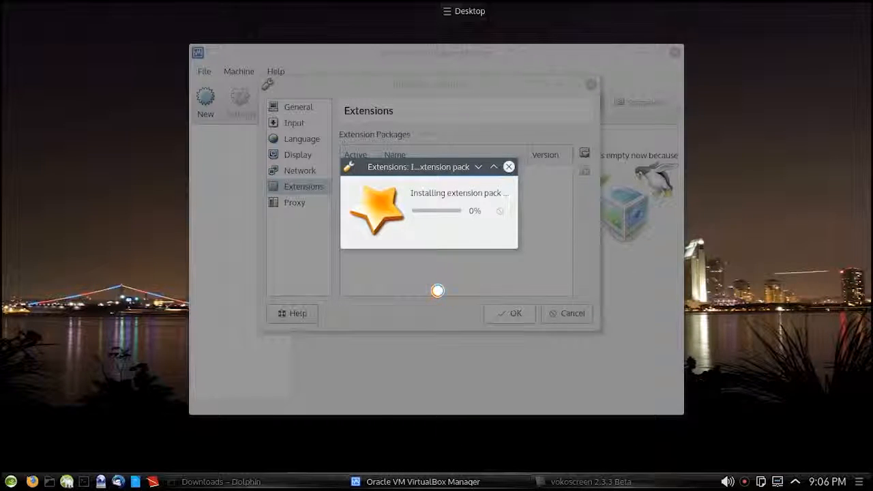
click(430, 232)
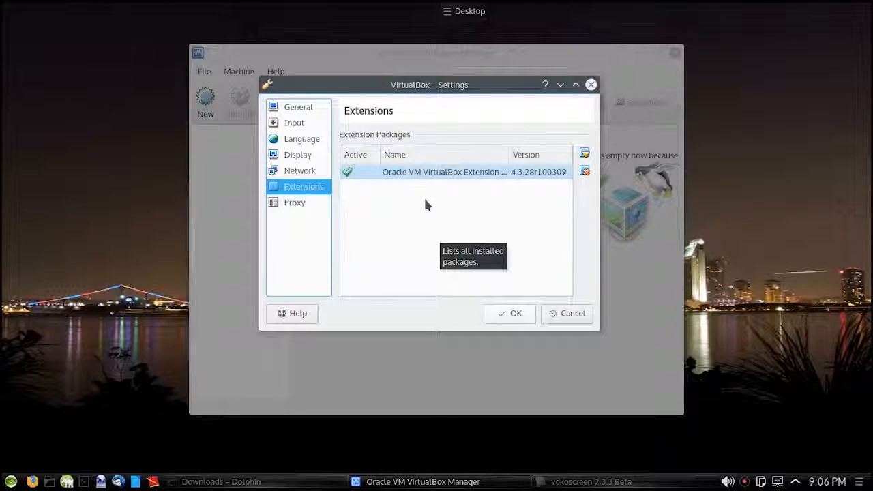
click(502, 315)
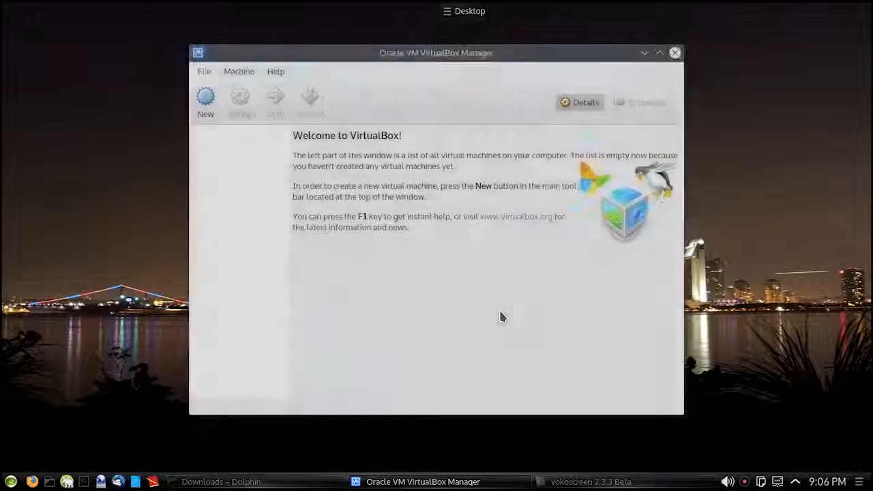
Start a new virtual machine and name it winblows10.
click(204, 100)
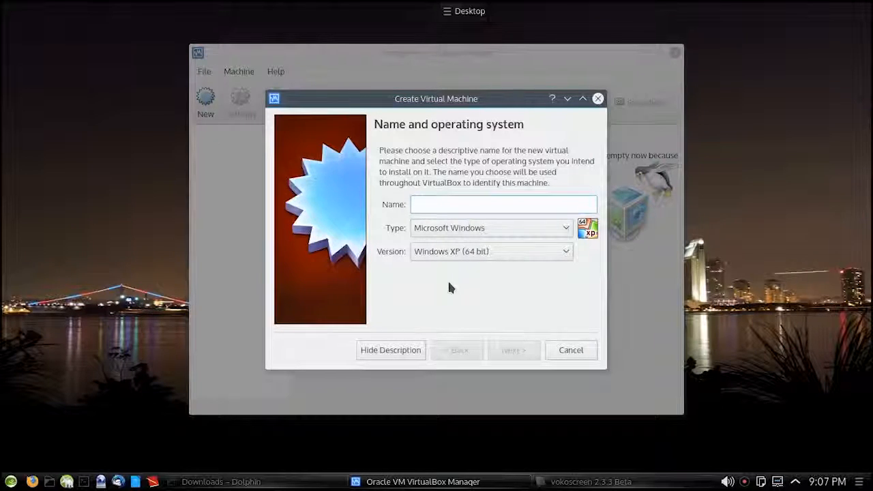
text(winblows10)
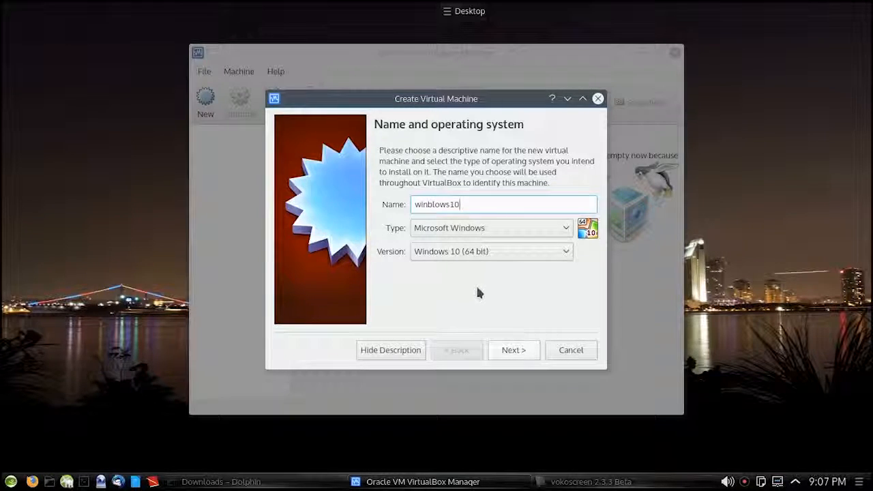
Look through the Windows versions offered for the new virtual machine, keeping Windows 10 (64 bit).
click(568, 255)
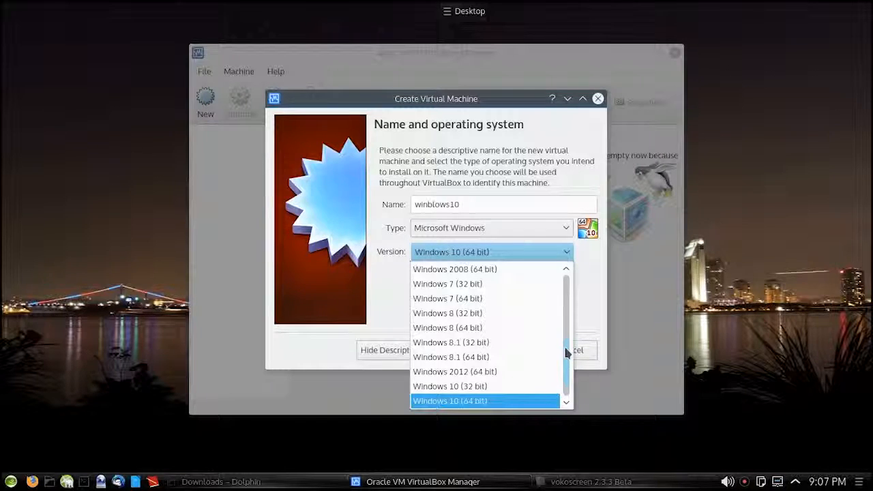
scroll(565, 351, down, 1)
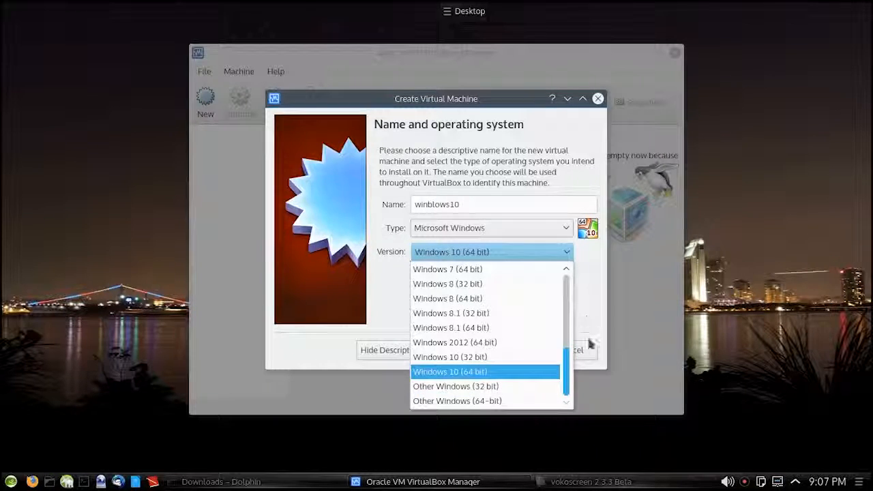
scroll(570, 344, up, 2)
scroll(570, 343, up, 4)
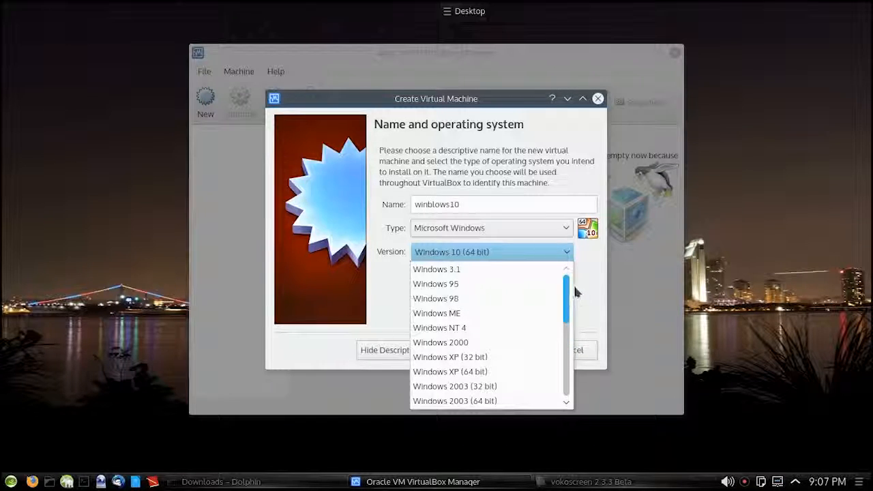
scroll(578, 307, down, 2)
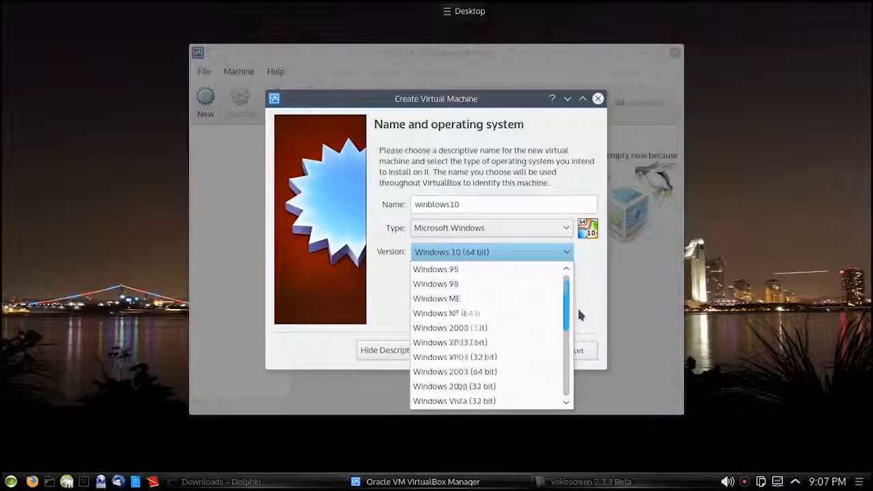
click(579, 332)
Switch the operating system type to Linux to view its available versions, and return the type to Microsoft Windows.
click(570, 230)
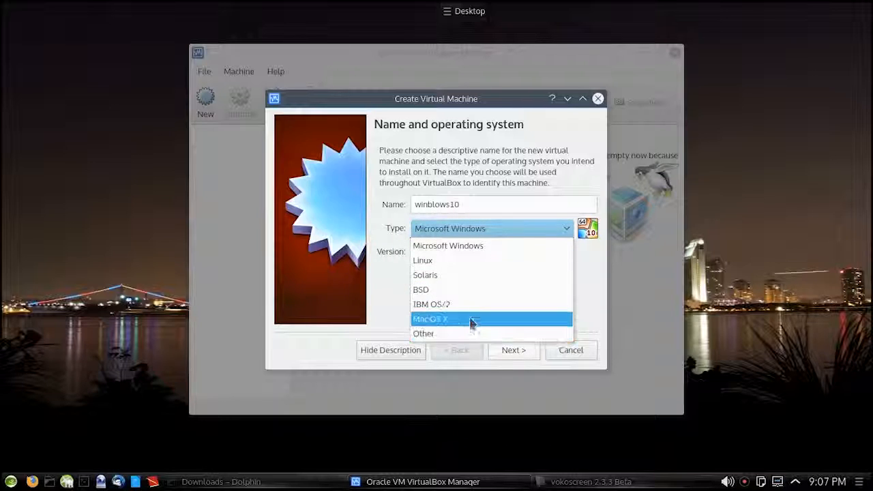
click(466, 262)
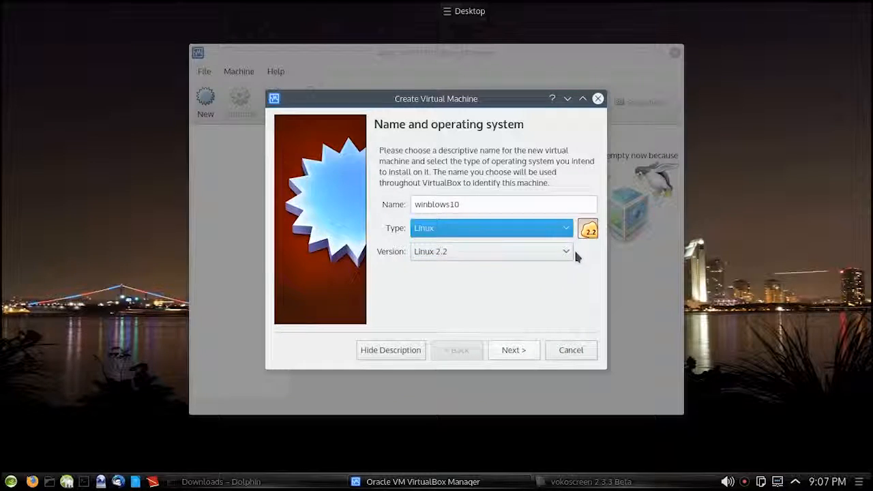
click(568, 251)
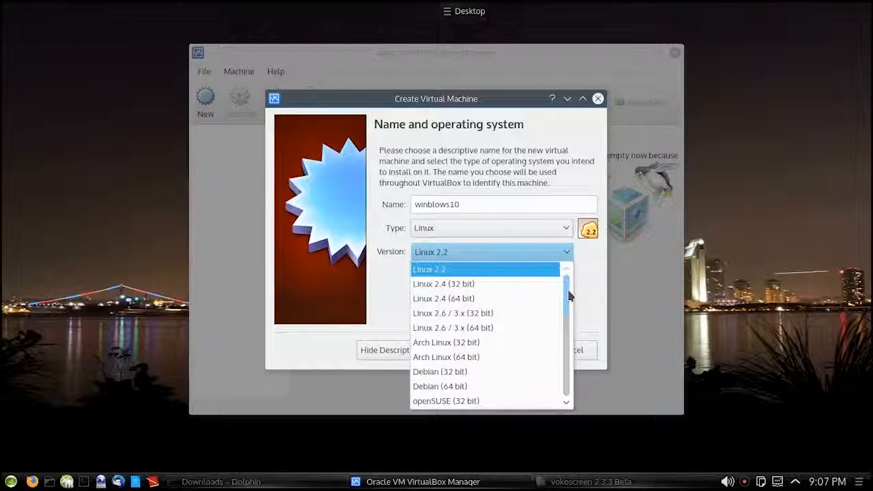
drag(568, 293, 570, 275)
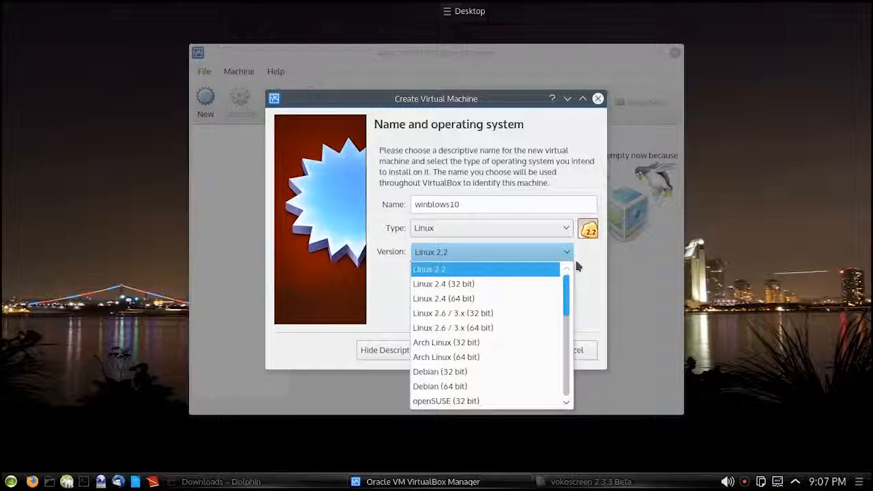
click(577, 266)
click(492, 228)
click(481, 251)
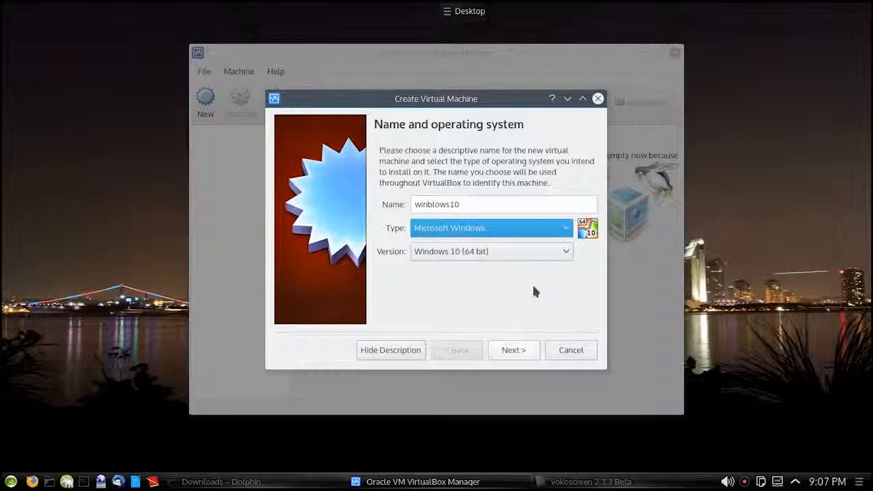
Accept the name and operating system, and set the virtual machine's memory size to about 4297 MB.
click(515, 360)
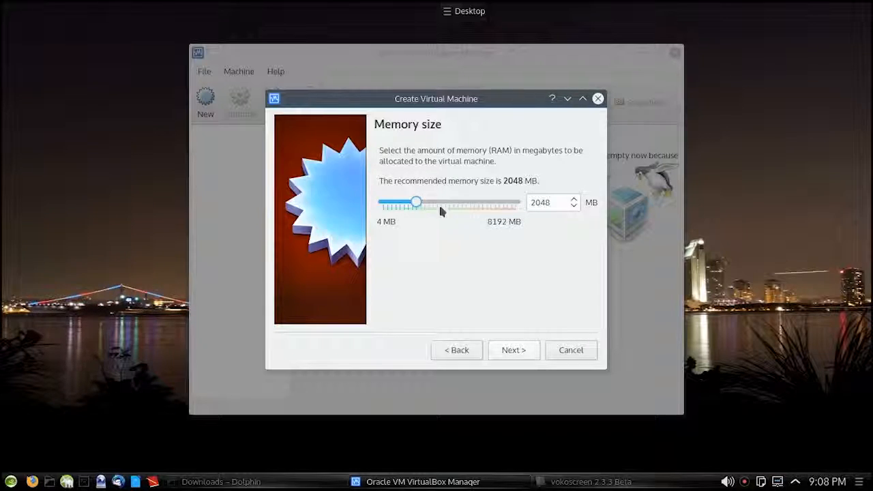
drag(414, 200, 452, 209)
click(515, 349)
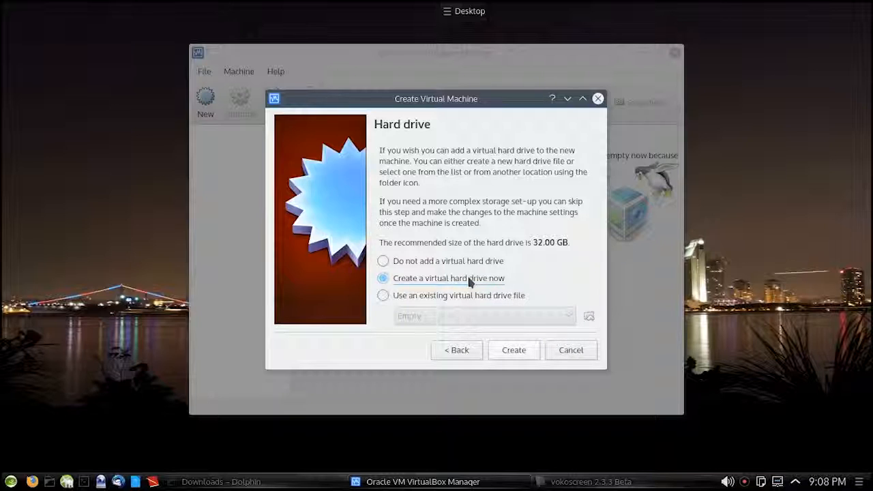
Create a new VDI virtual hard drive named winblows10, dynamically allocated, with a size of 2.00 TB.
click(519, 351)
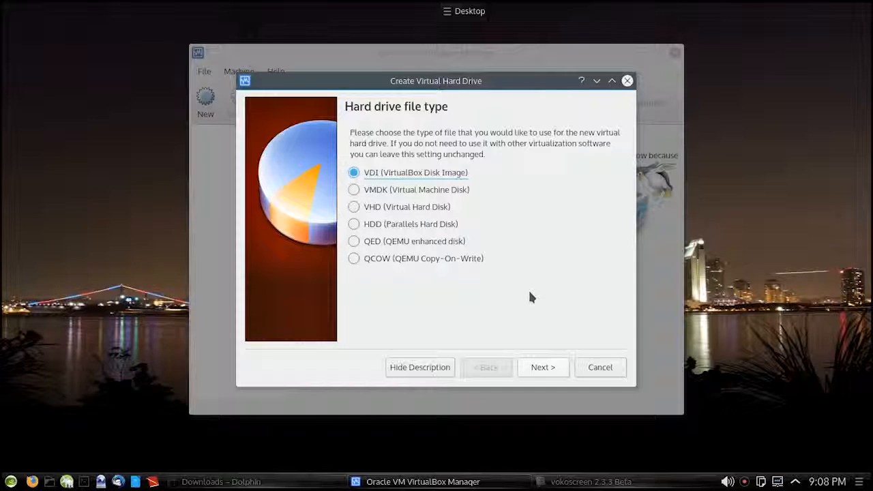
click(543, 368)
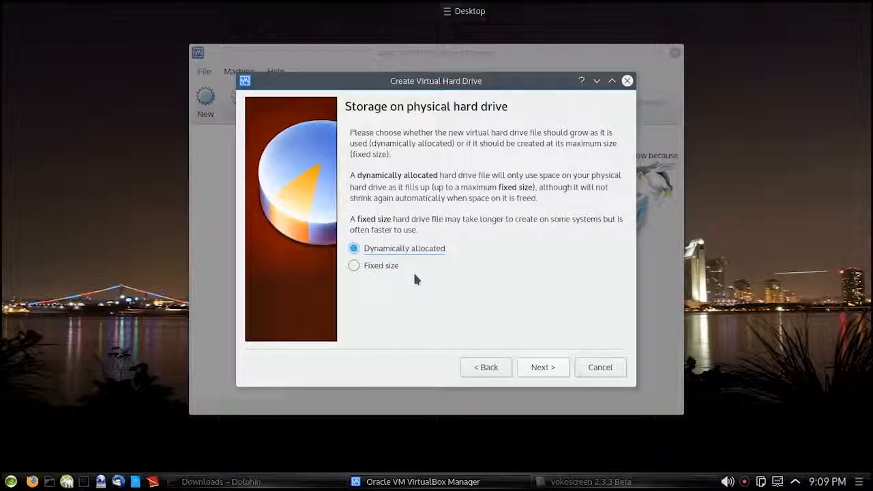
click(542, 368)
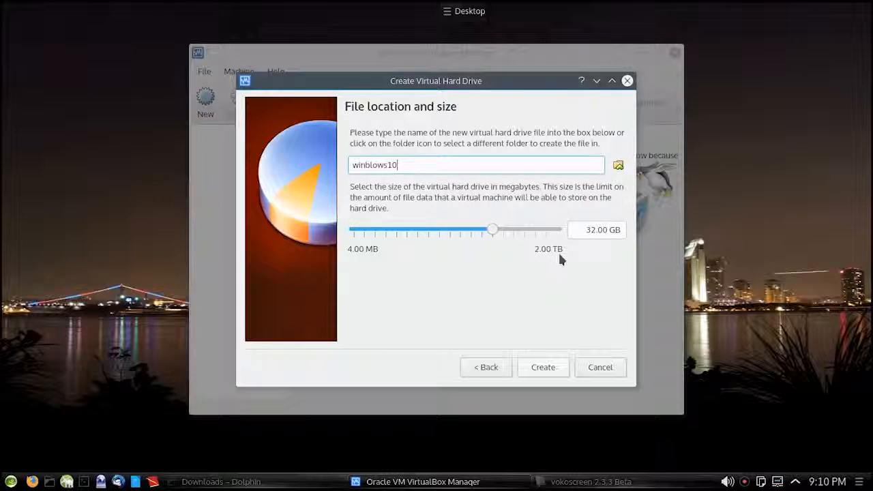
drag(494, 233, 564, 236)
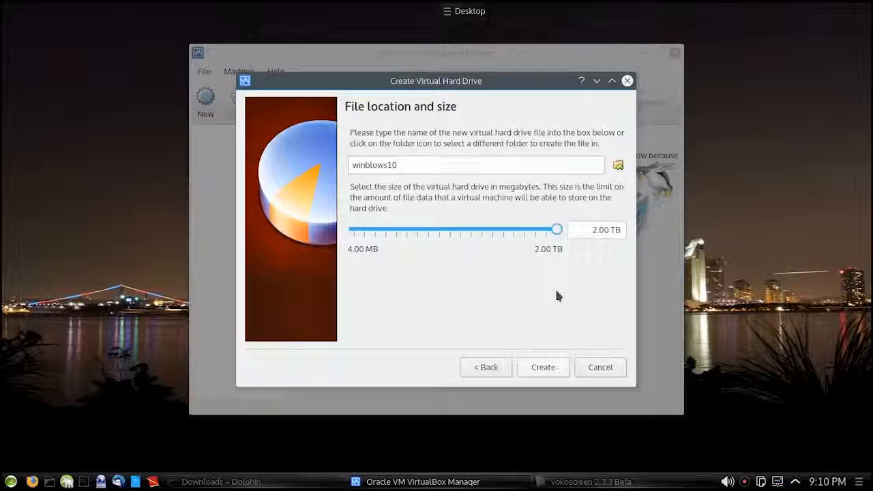
click(544, 368)
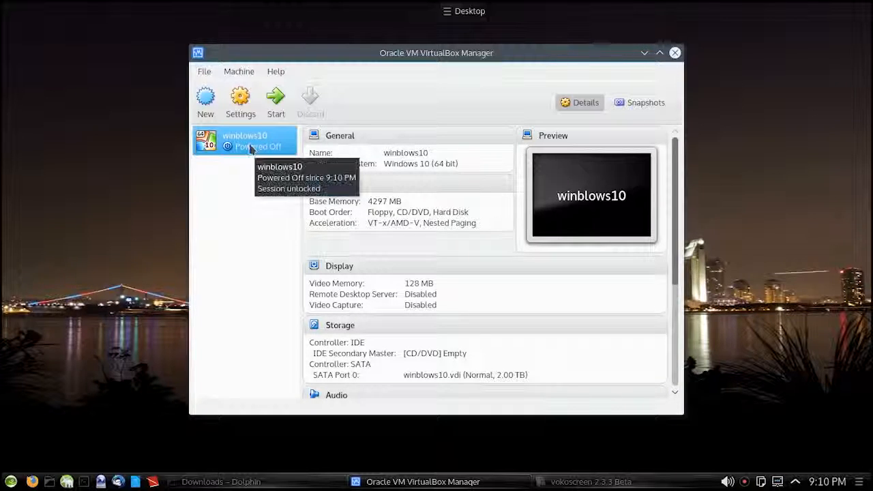
Open the settings of the winblows10 machine and review its basic, advanced and description options under General.
click(242, 109)
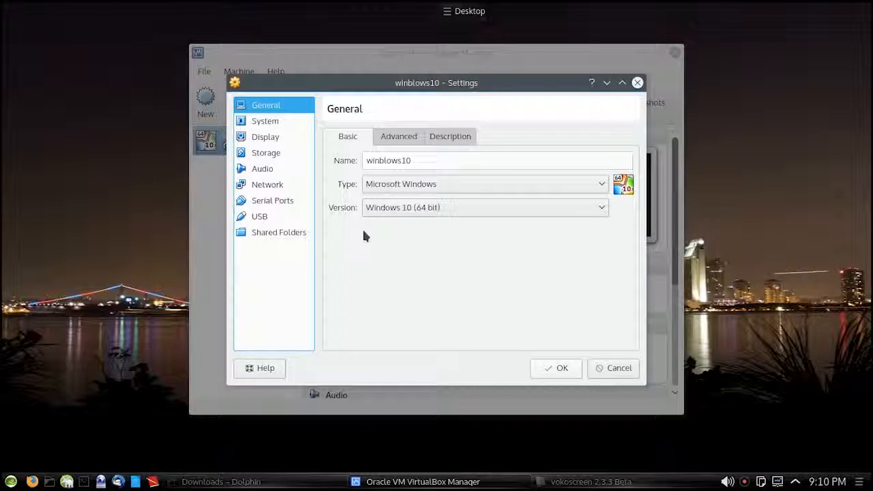
click(395, 139)
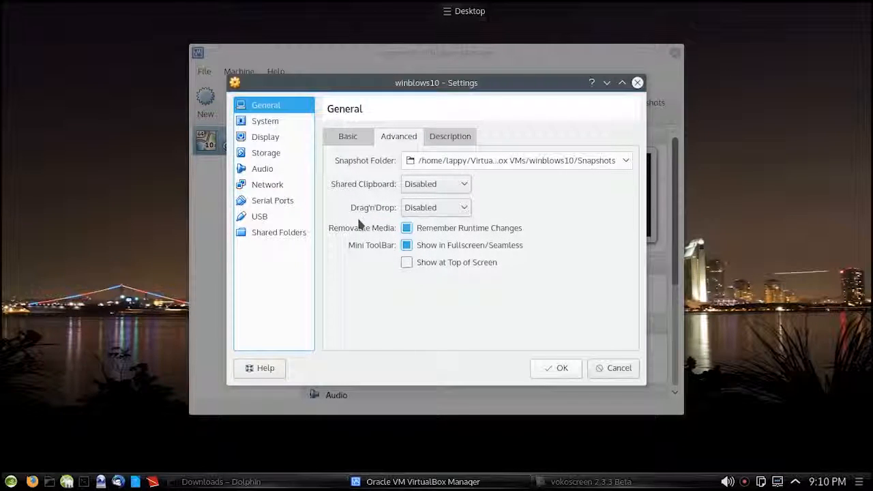
click(444, 136)
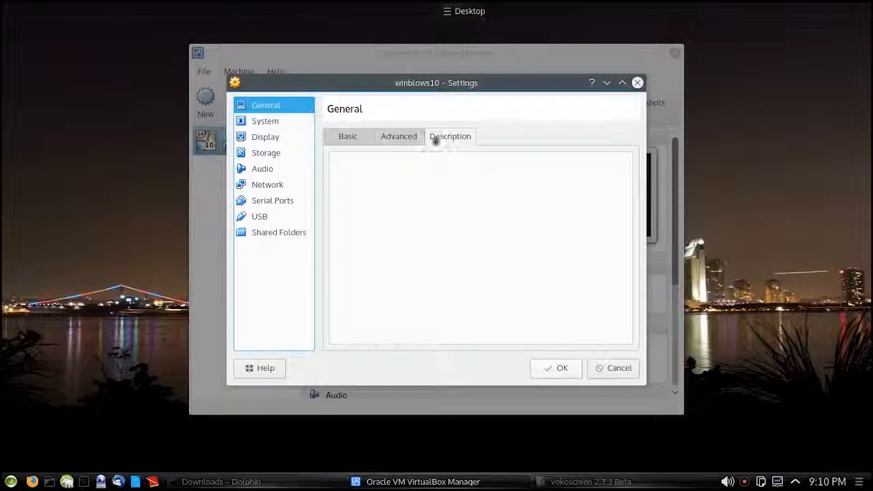
click(355, 135)
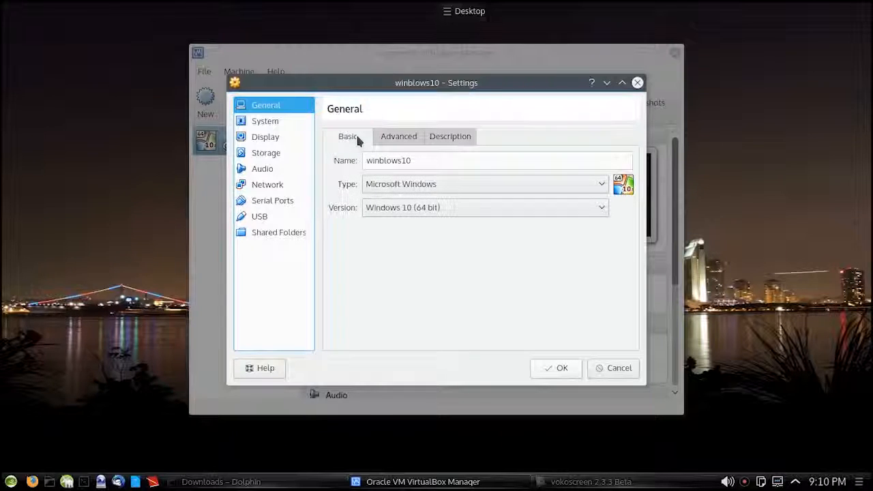
Set the machine's motherboard chipset to ICH9 and keep I/O APIC enabled.
click(282, 122)
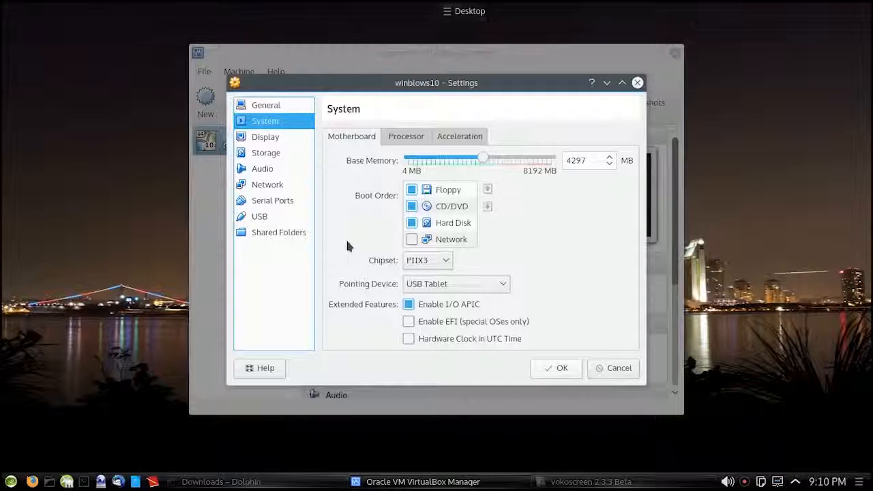
click(438, 261)
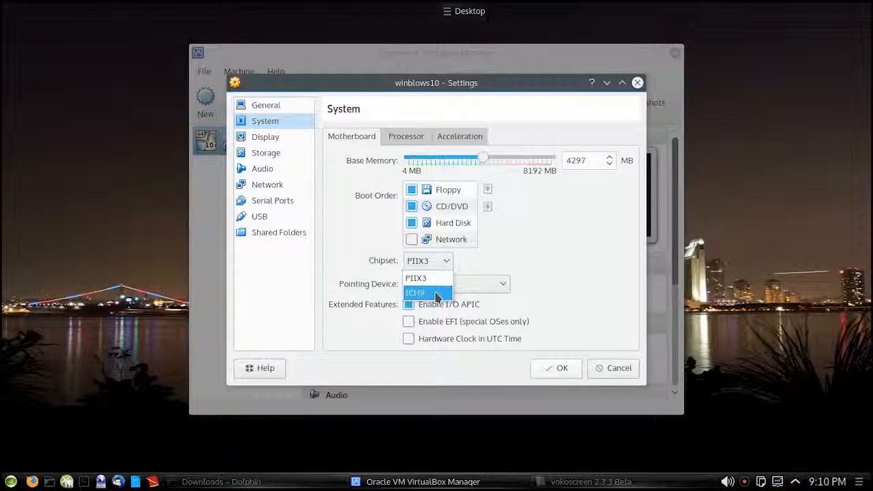
click(437, 295)
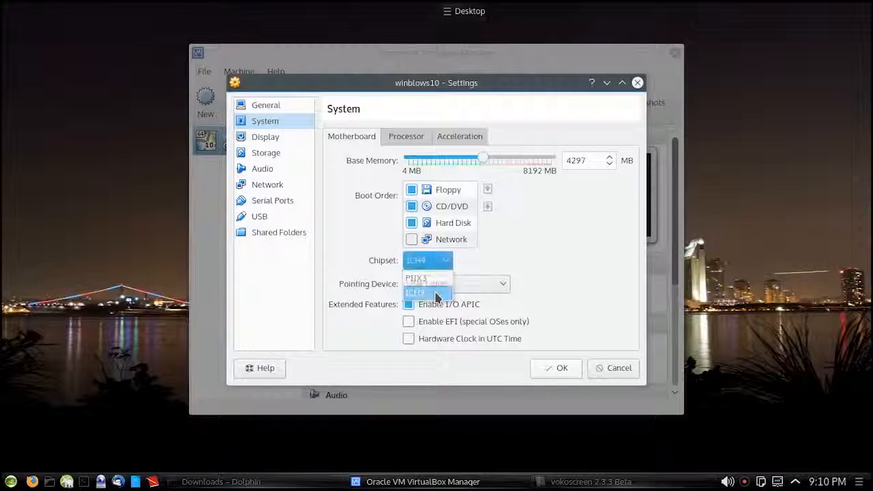
click(470, 306)
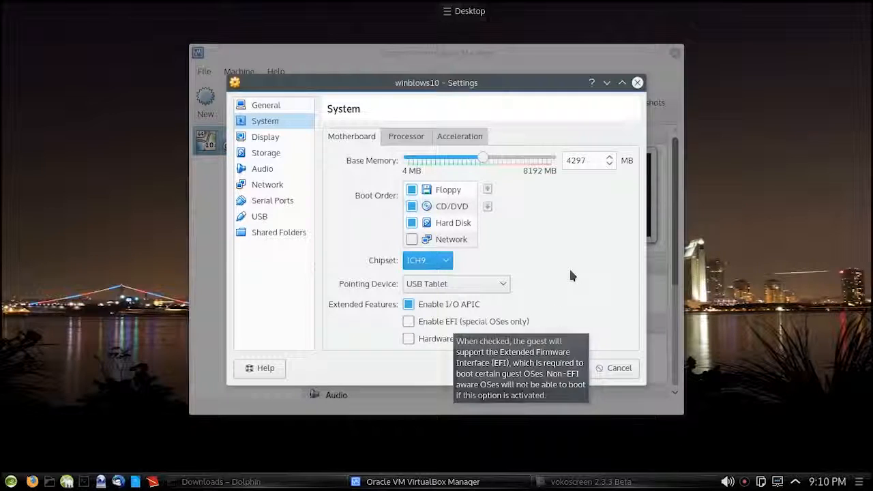
Enable PAE/NX for the machine's processor and check its hardware virtualization options.
click(413, 138)
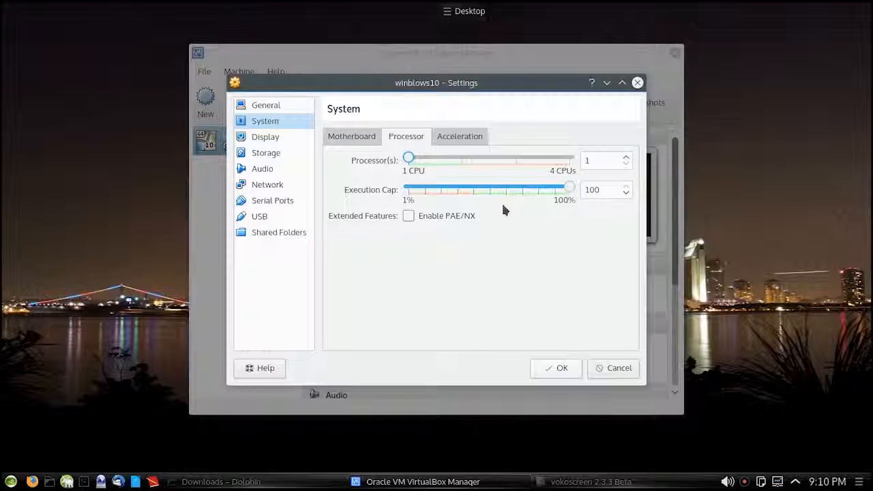
click(408, 217)
click(471, 135)
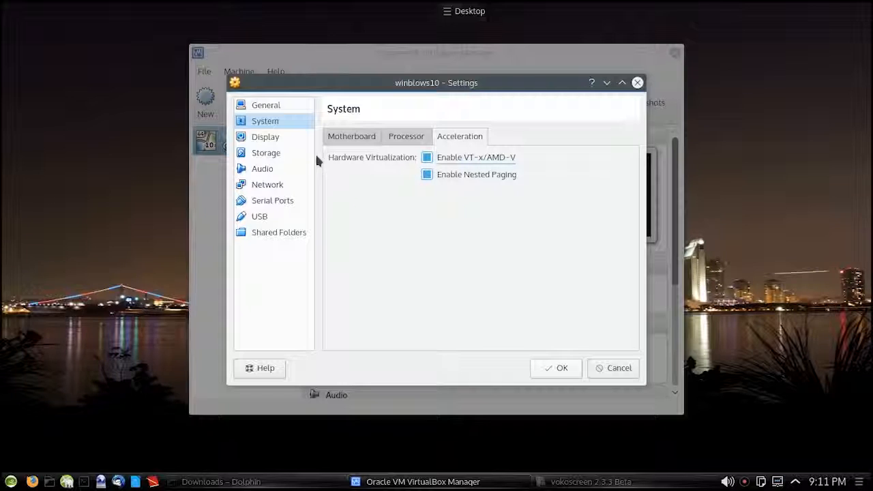
Enable 3D acceleration and 2D video acceleration for the display, and set the video memory to 256 MB.
click(276, 137)
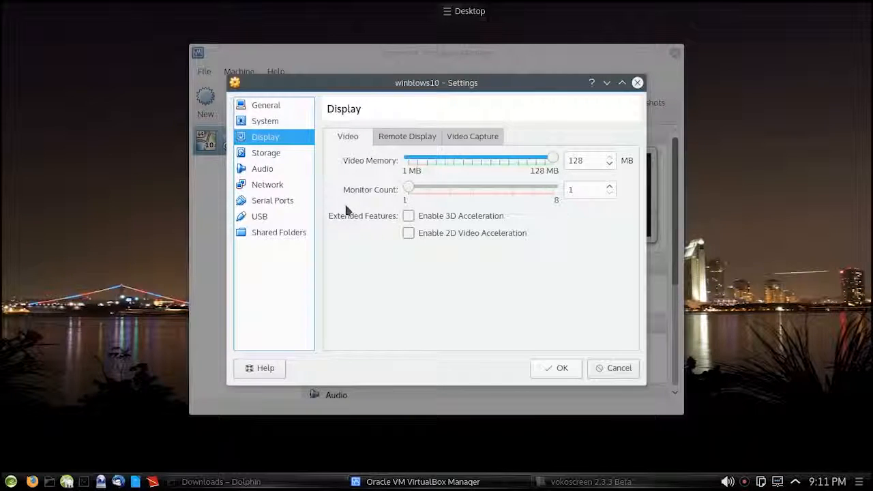
click(409, 215)
click(407, 233)
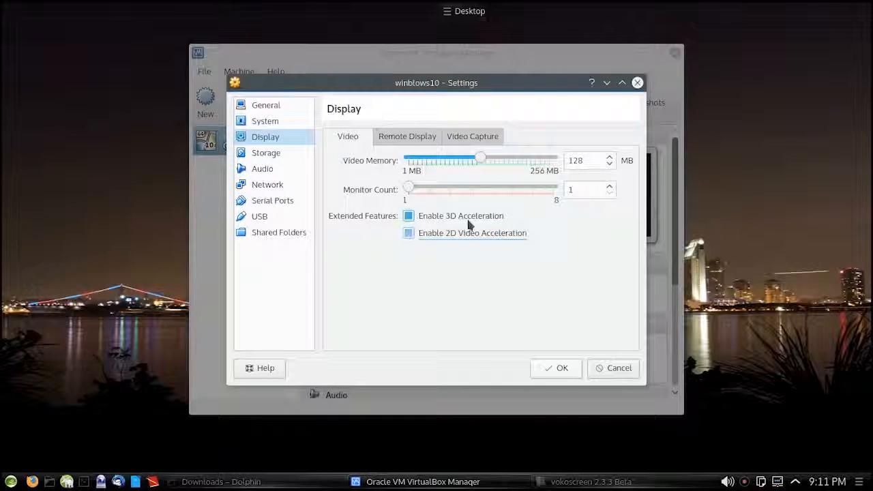
drag(481, 158, 556, 158)
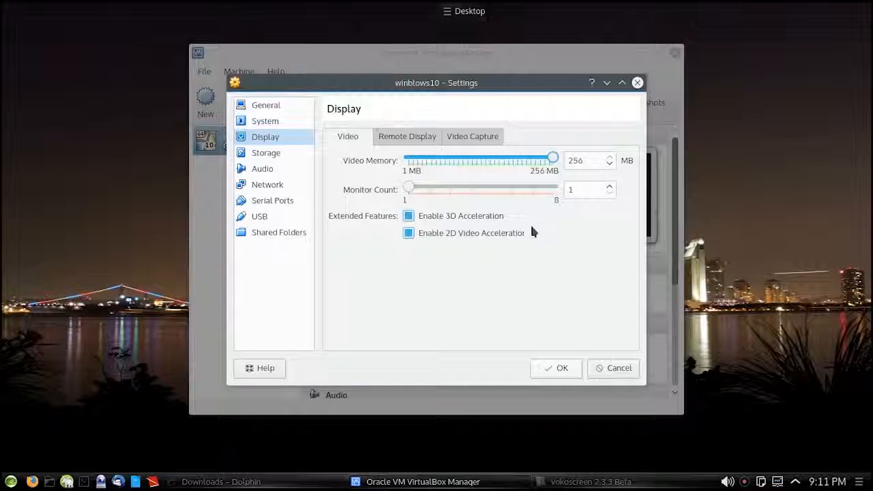
In the storage settings, keep the IDE controller type as PIIX4 and mark the winblows10.vdi hard disk as a solid-state drive.
click(266, 153)
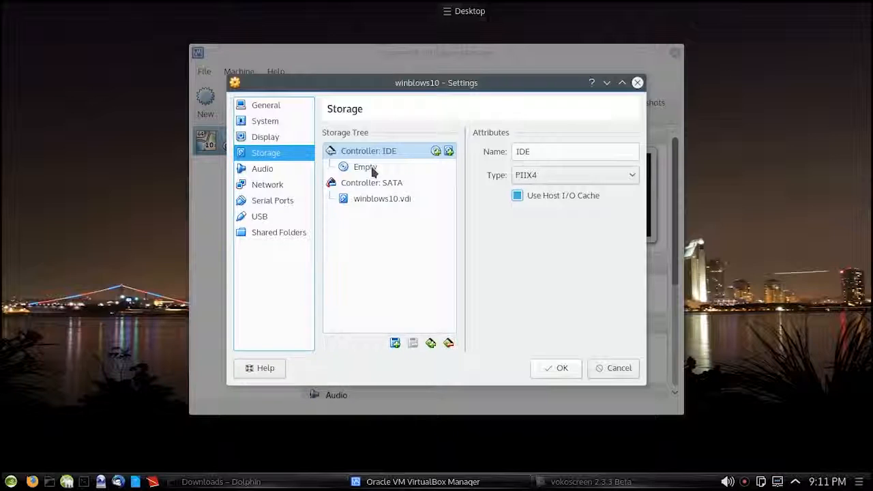
click(592, 177)
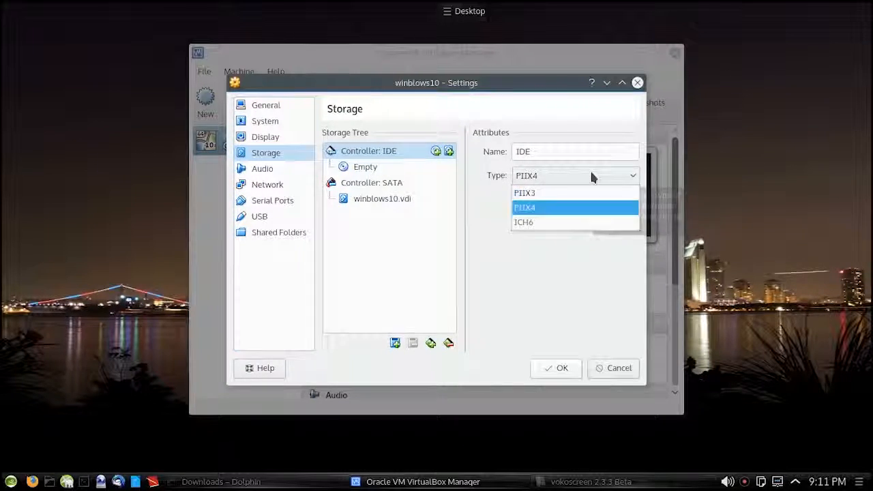
click(559, 211)
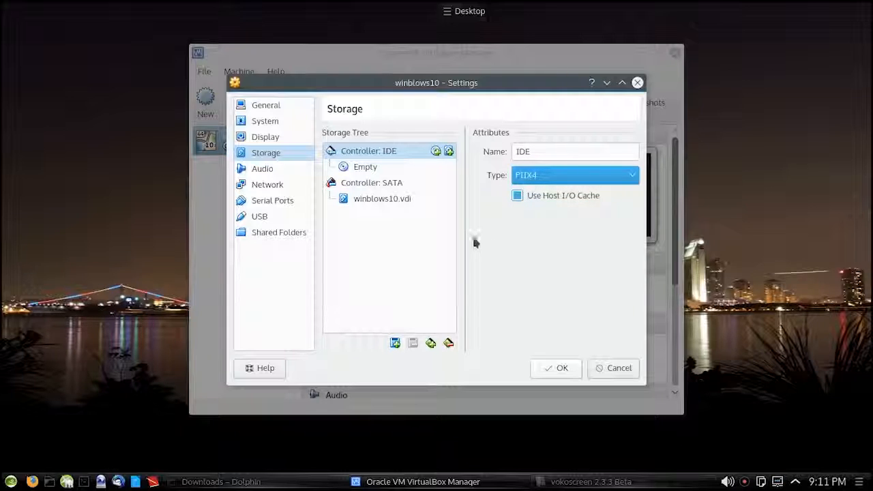
click(396, 200)
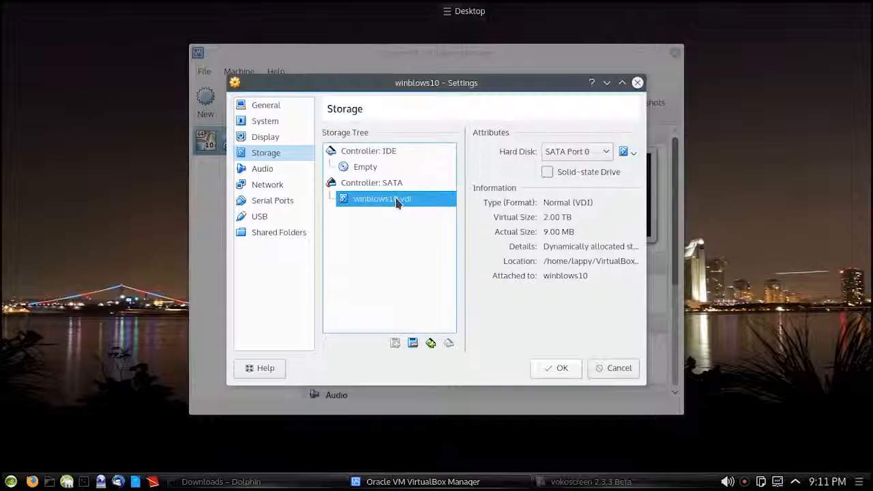
click(551, 171)
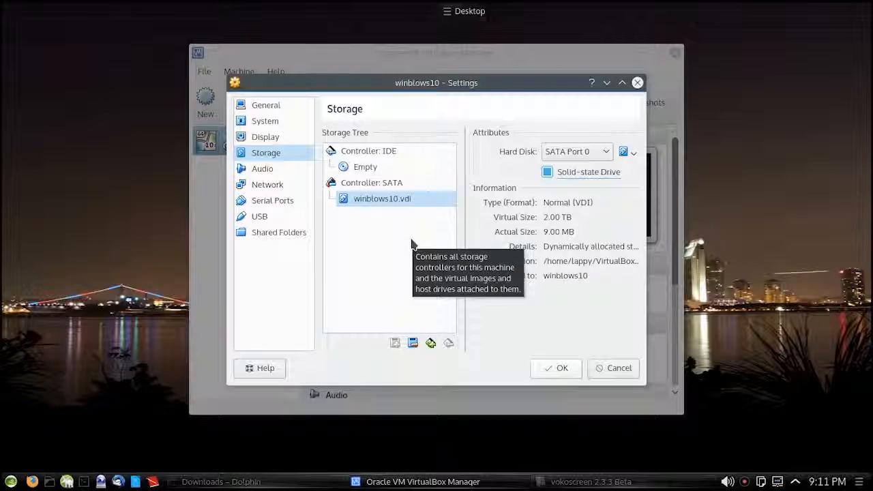
Load en_windows_10_technical_preview_9926_x64_dvd_6245061.iso from the Software drive's Windows 10 preview folder into the empty CD/DVD drive, and save the machine's settings.
click(373, 168)
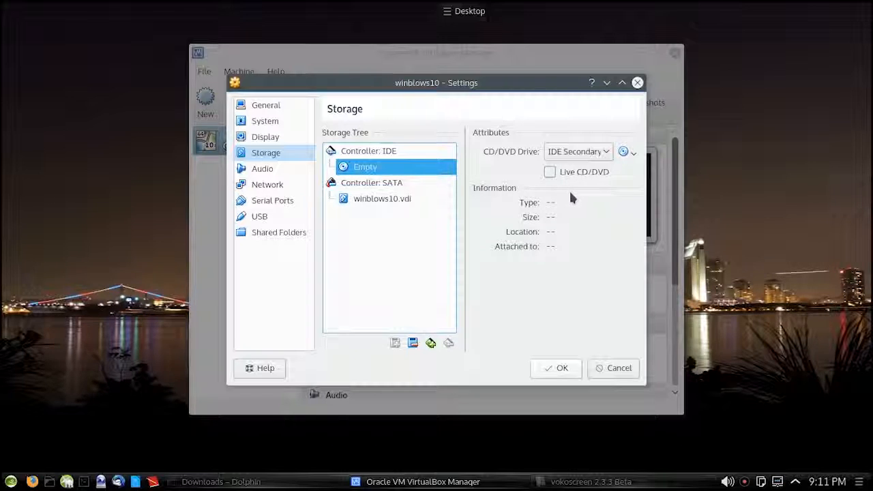
click(634, 153)
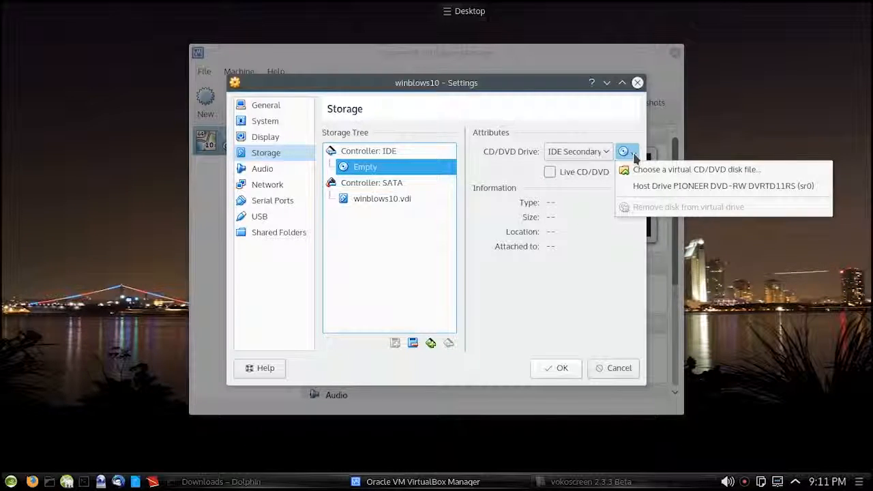
click(669, 171)
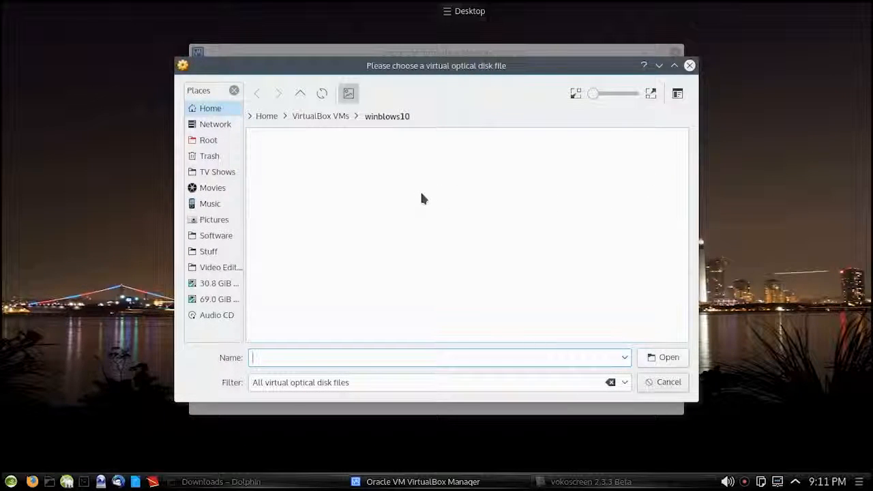
click(219, 238)
click(275, 179)
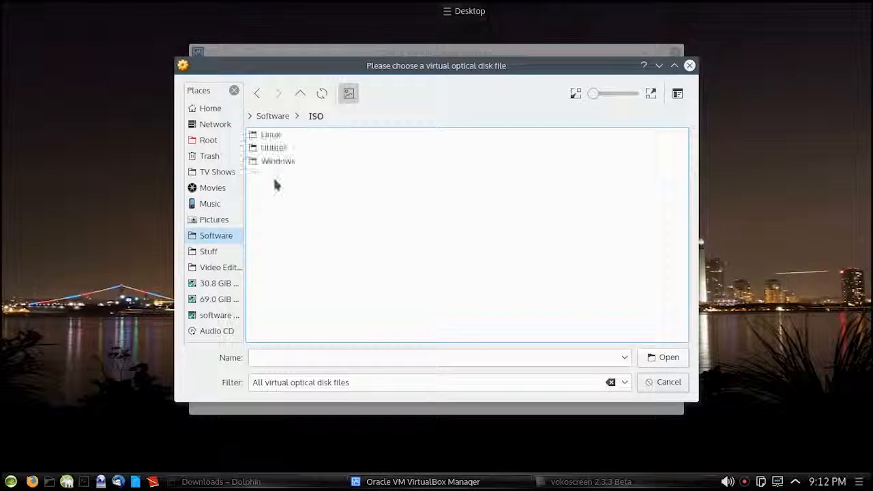
click(276, 161)
click(321, 162)
click(437, 135)
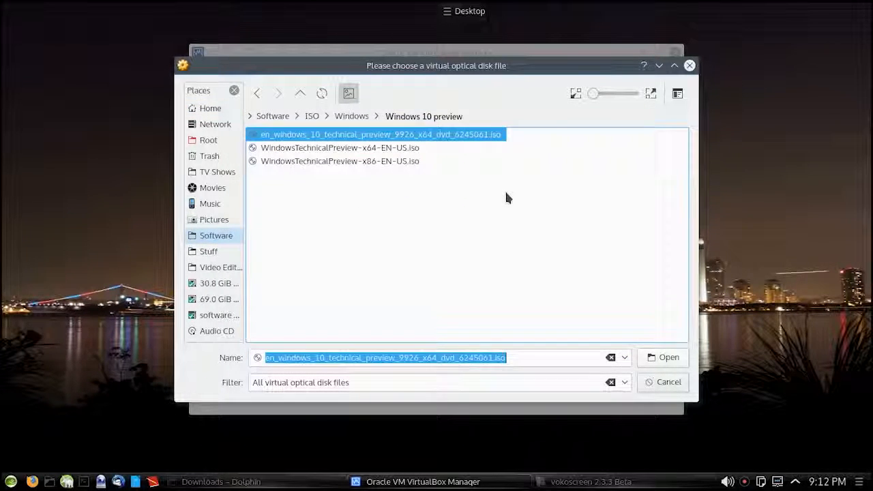
click(662, 358)
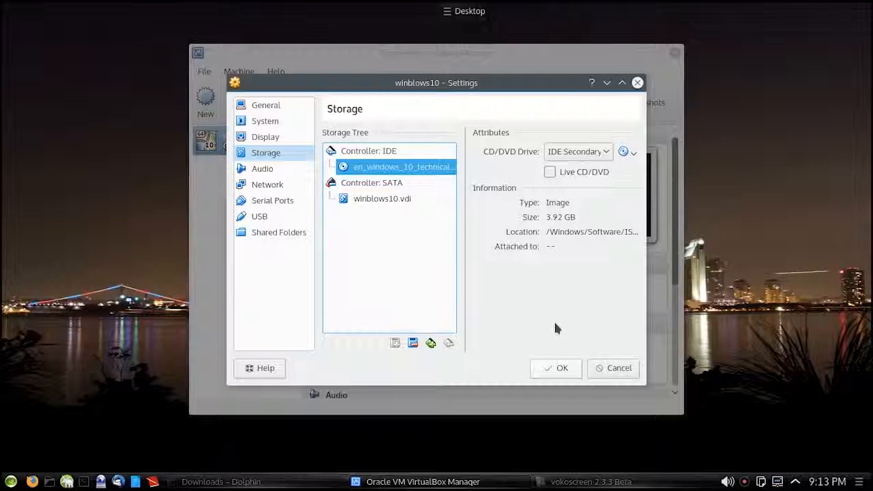
click(554, 369)
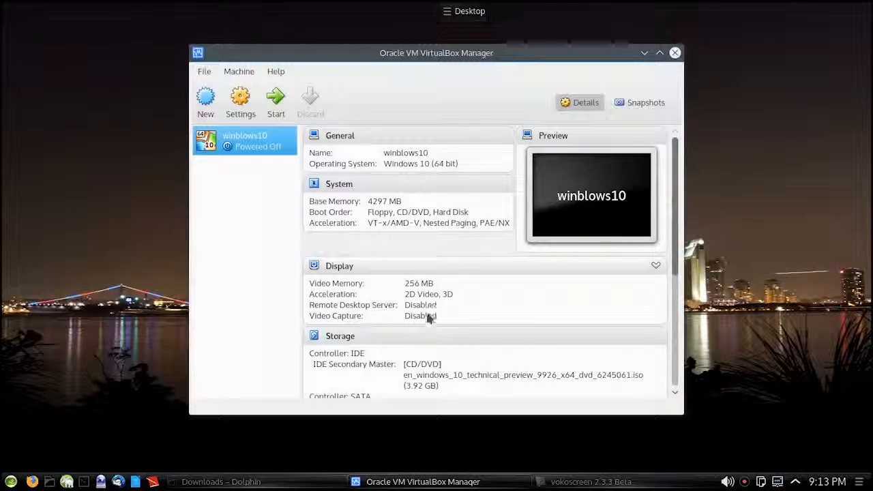
Start the winblows10 machine after reviewing its configuration summary, and dismiss the keyboard capture and mouse integration notices.
scroll(483, 372, down, 3)
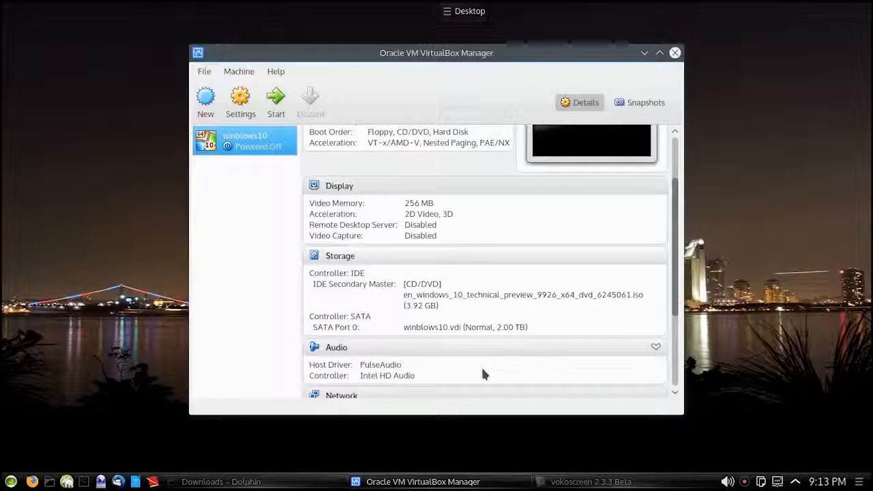
scroll(483, 372, up, 3)
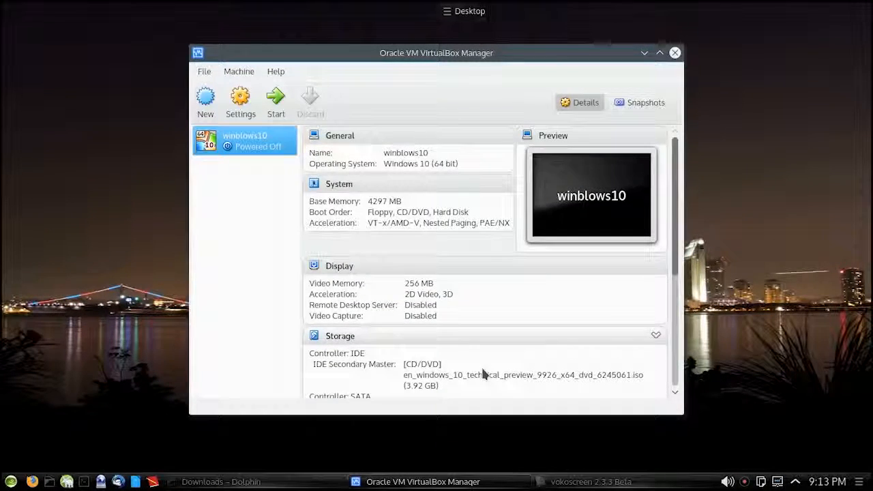
click(276, 101)
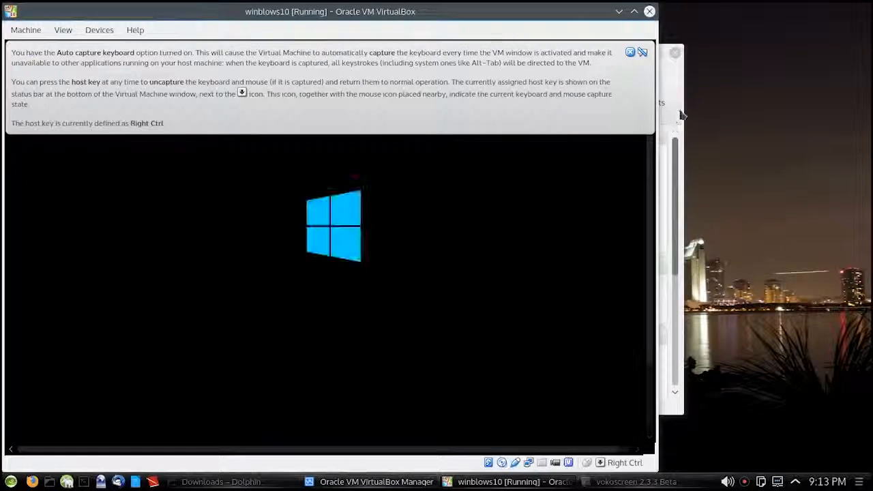
click(642, 53)
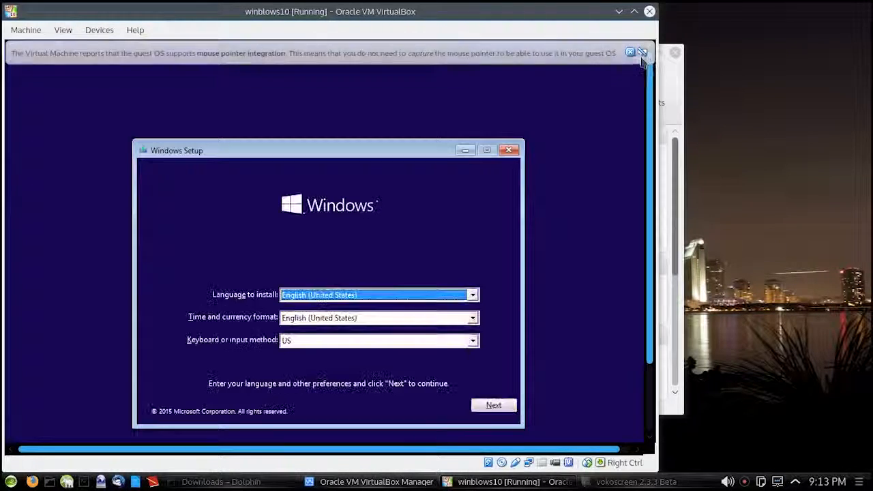
click(629, 53)
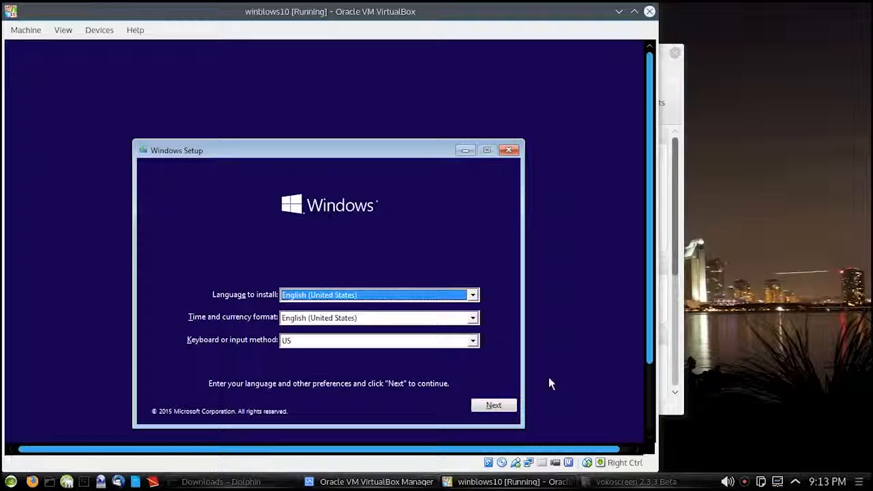
Accept English (United States) with the US keyboard in Windows Setup and begin the Windows installation.
click(491, 408)
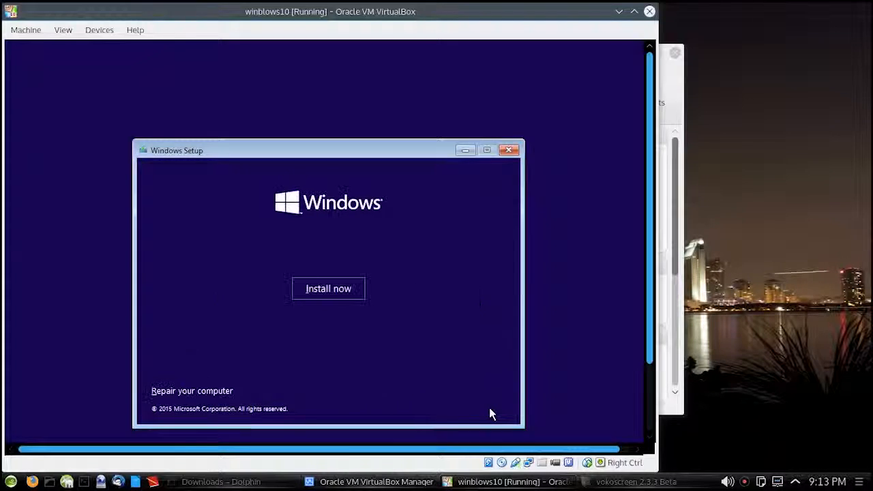
click(329, 290)
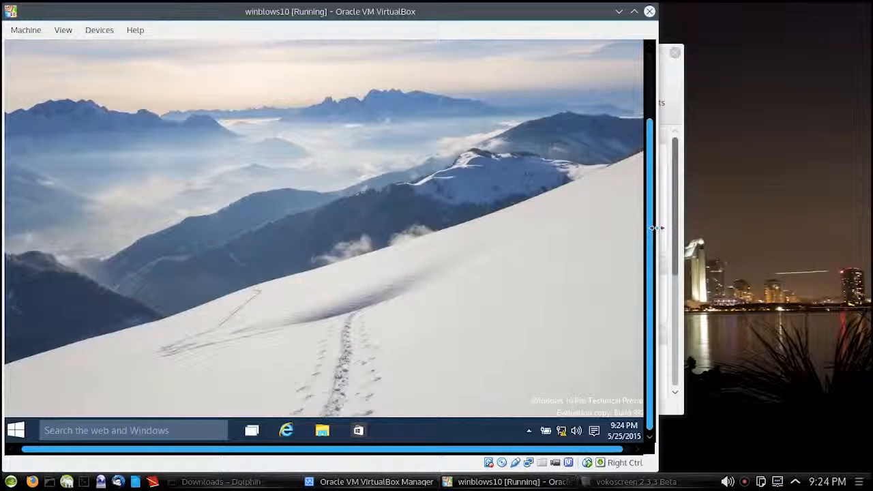
Widen the running winblows10 window to span the full width of the screen.
drag(655, 228, 866, 241)
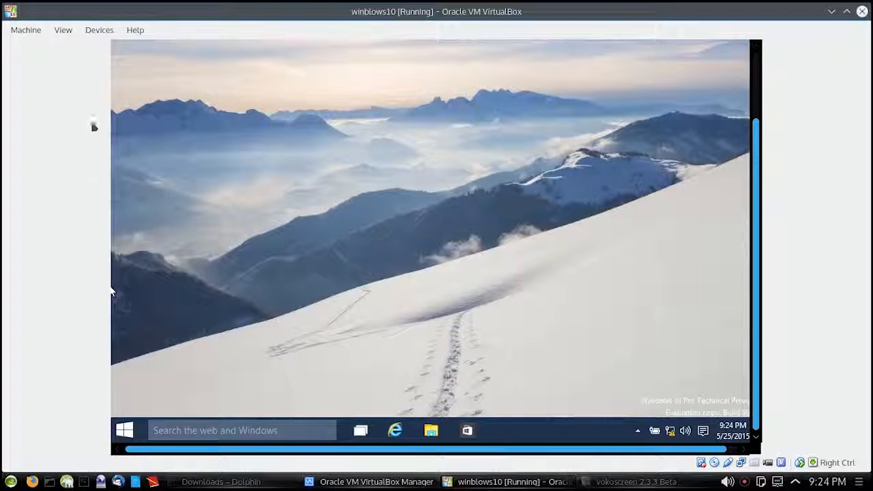
Try to insert the Guest Additions CD image into the machine, and decline downloading the image file.
click(93, 36)
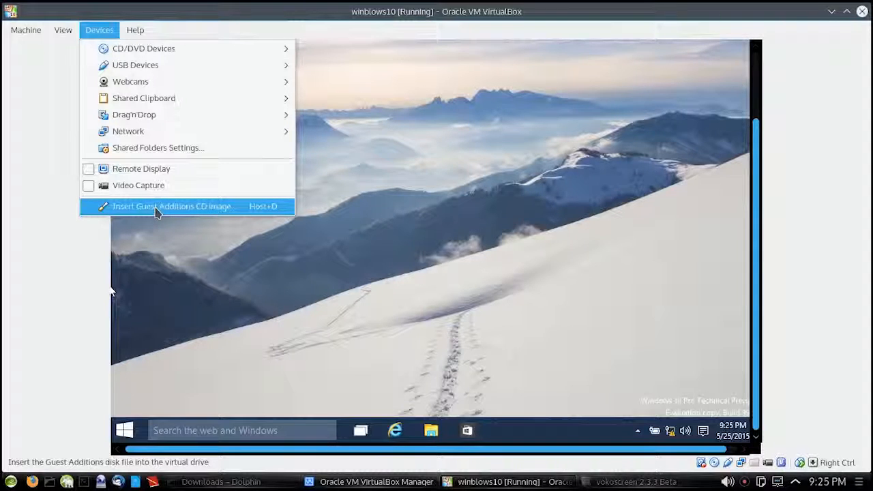
click(156, 207)
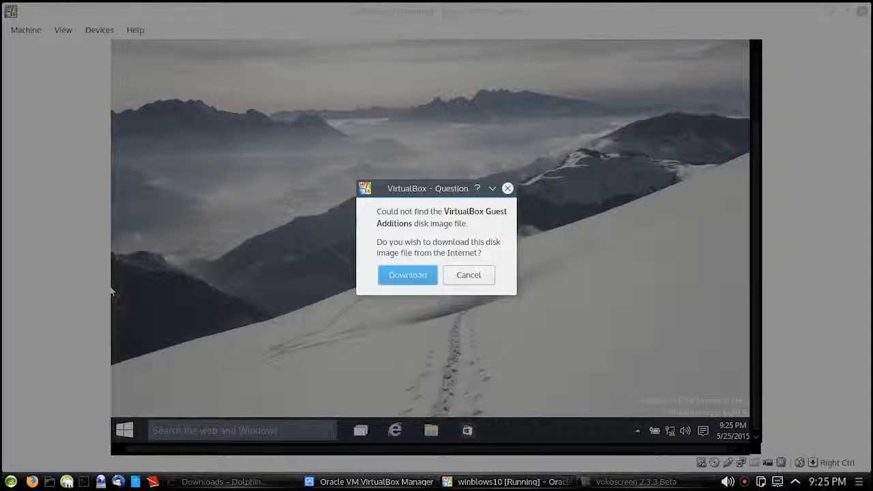
click(464, 275)
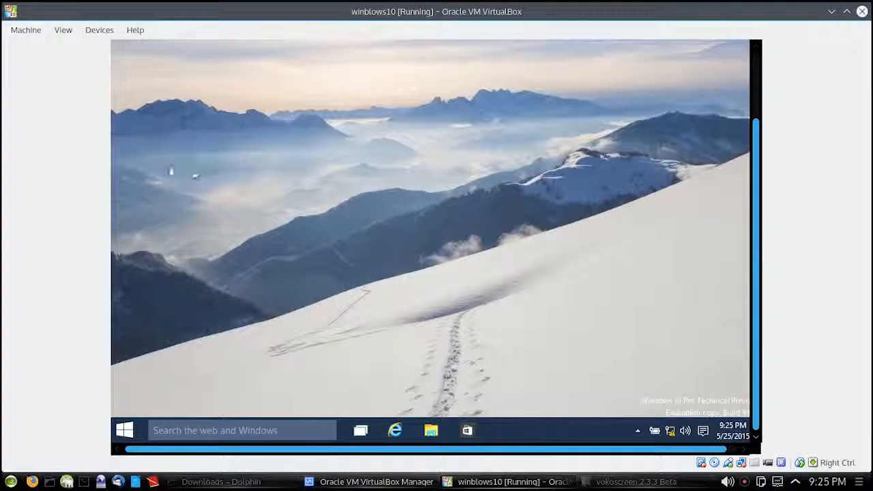
Switch the running machine's display to scaled mode.
click(55, 32)
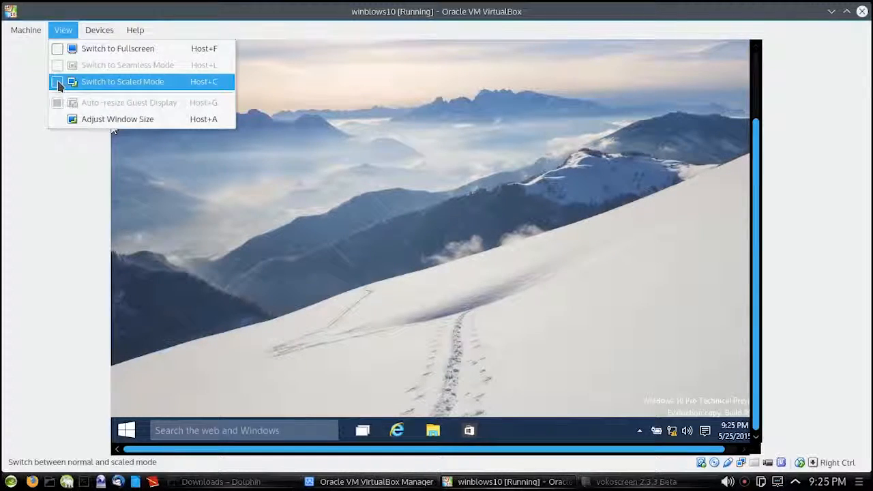
click(61, 85)
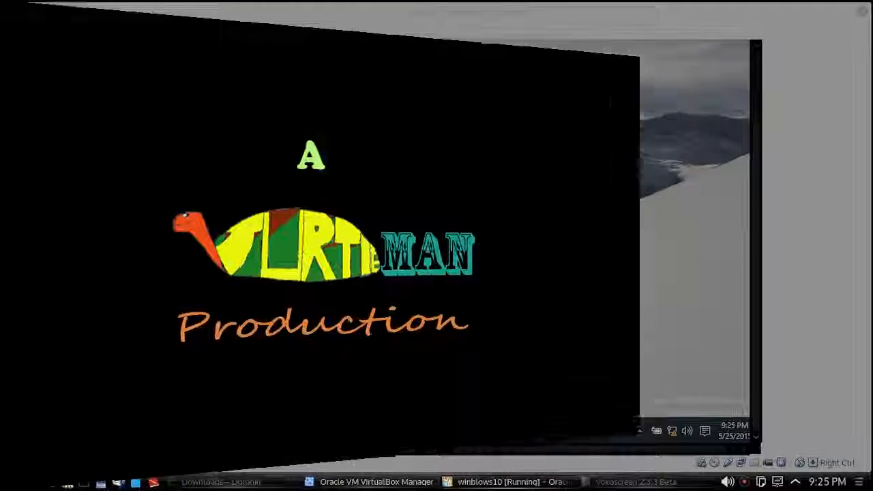